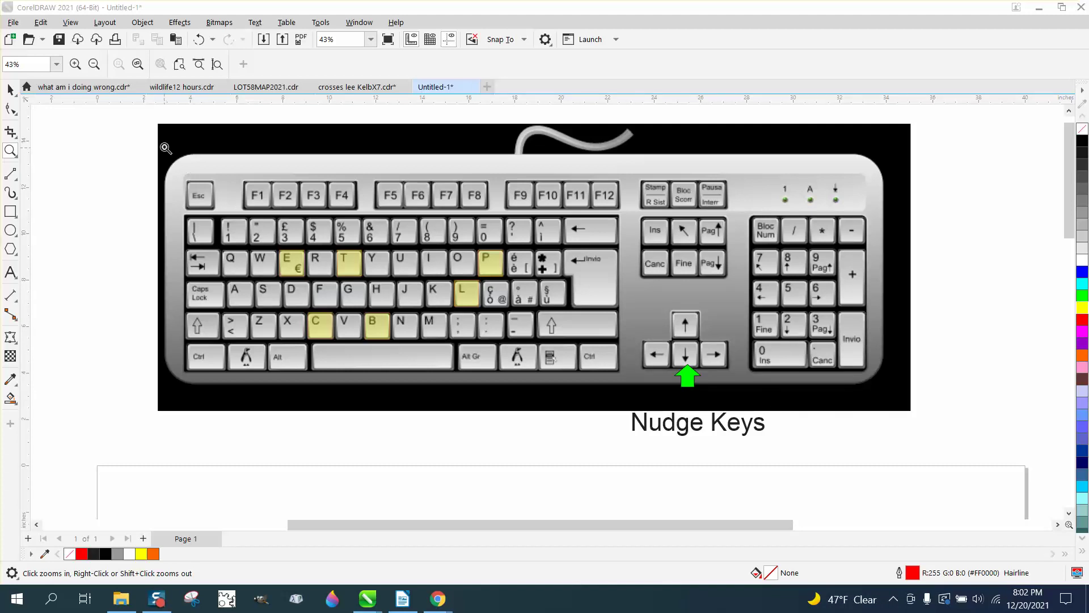
- Marquee-select the whole alignment diagram and move it left and up on the page
left_click_drag(156, 130, 919, 414)
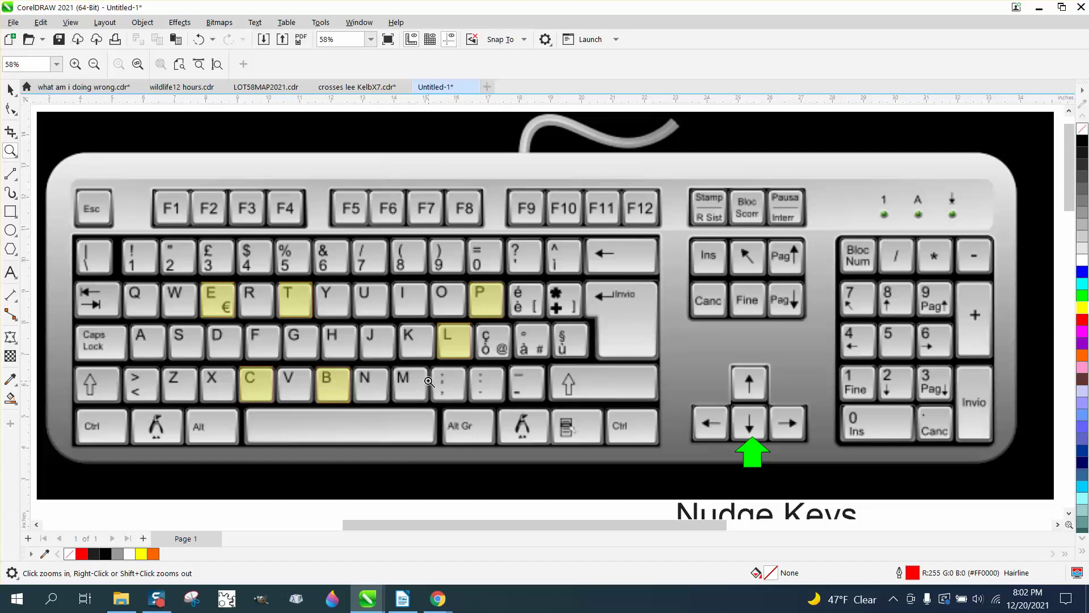
scroll(434, 380, "down", 1)
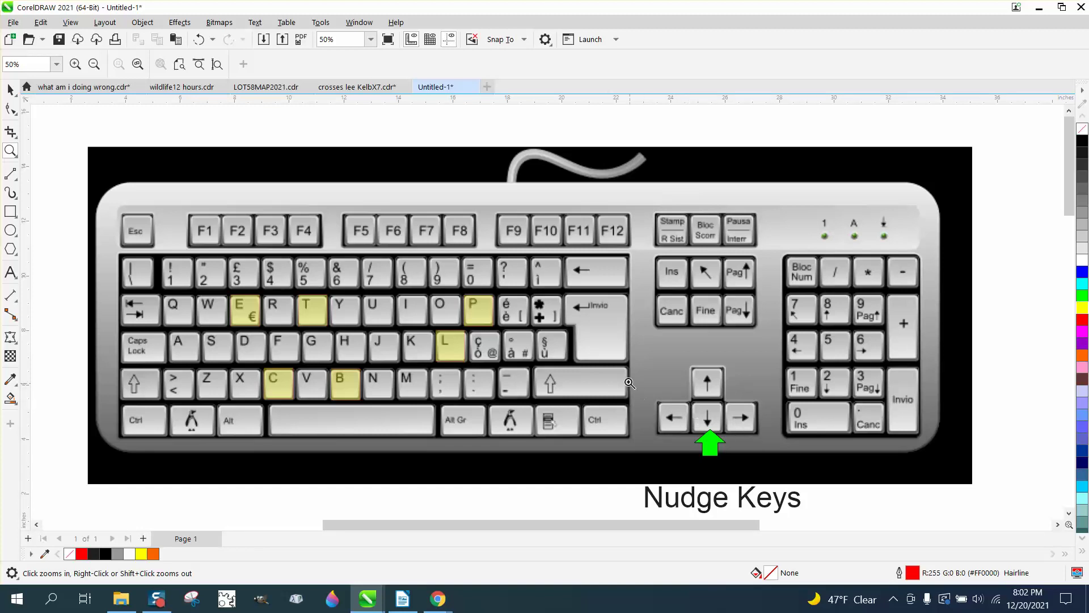
scroll(630, 383, "down", 5)
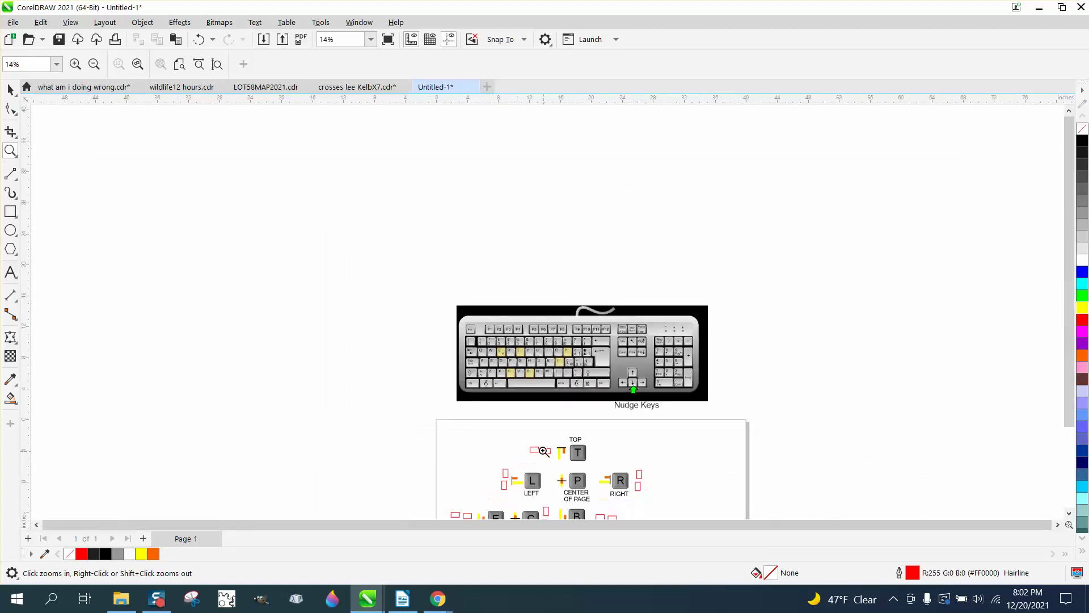
scroll(545, 451, "down", 1)
scroll(684, 524, "down", 1)
scroll(684, 524, "up", 4)
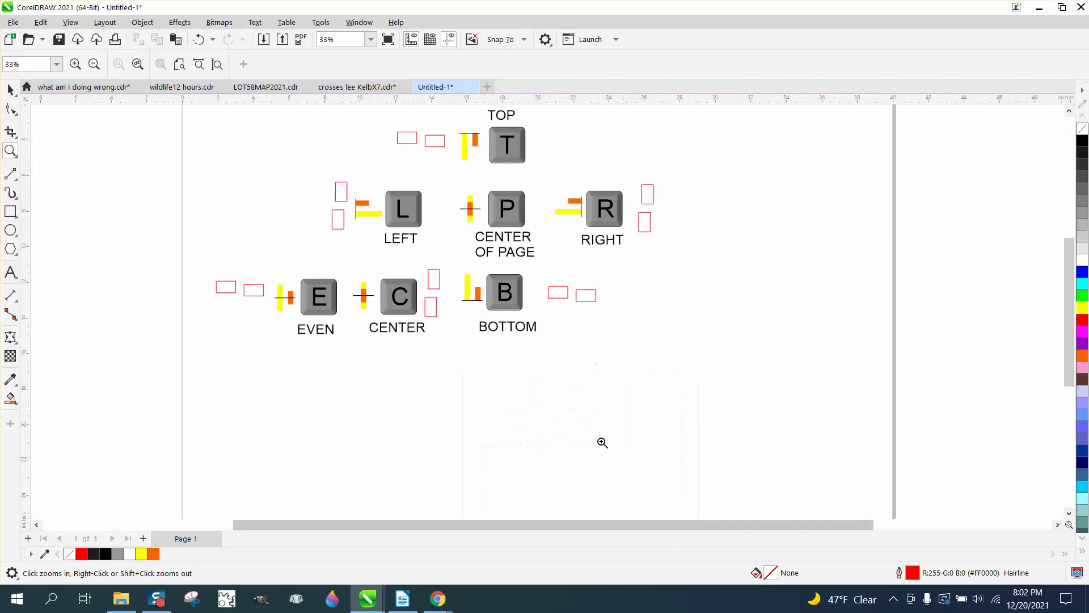
scroll(623, 416, "down", 1)
left_click_drag(261, 142, 784, 387)
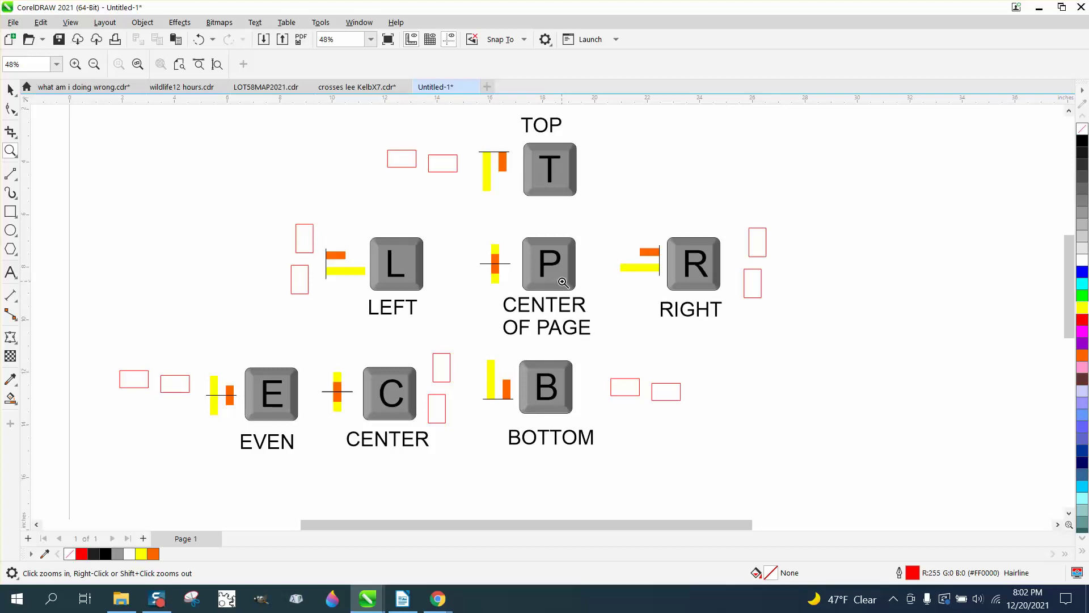
right_click(553, 272)
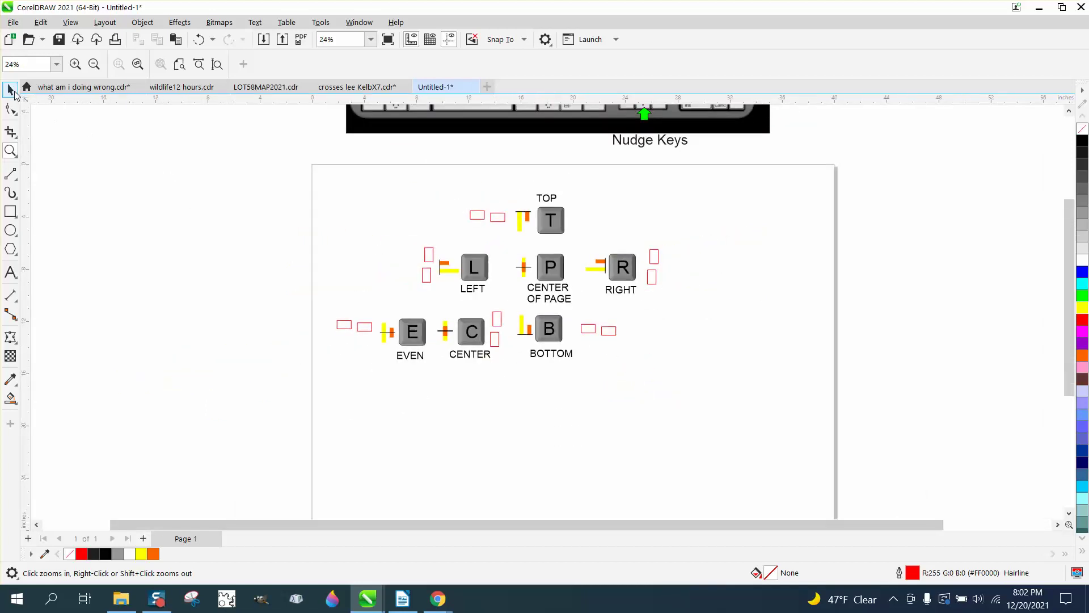
left_click(10, 90)
left_click_drag(633, 365, 755, 417)
left_click_drag(500, 278, 307, 258)
left_click(645, 305)
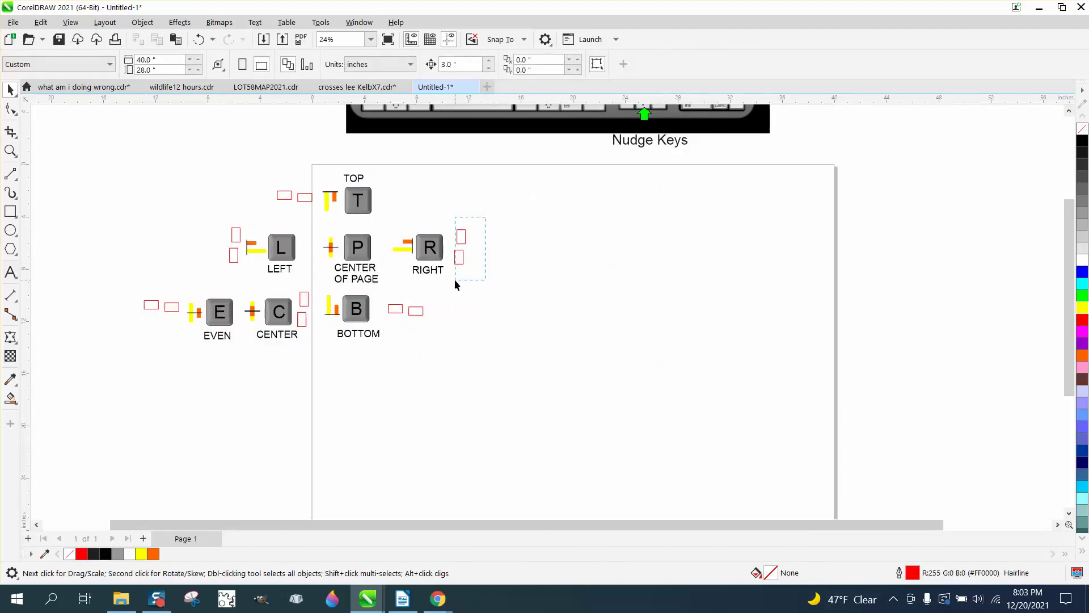
- Copy the red rectangle pair beside R into the empty right area, aligned and pulled apart
left_click_drag(454, 279, 567, 270)
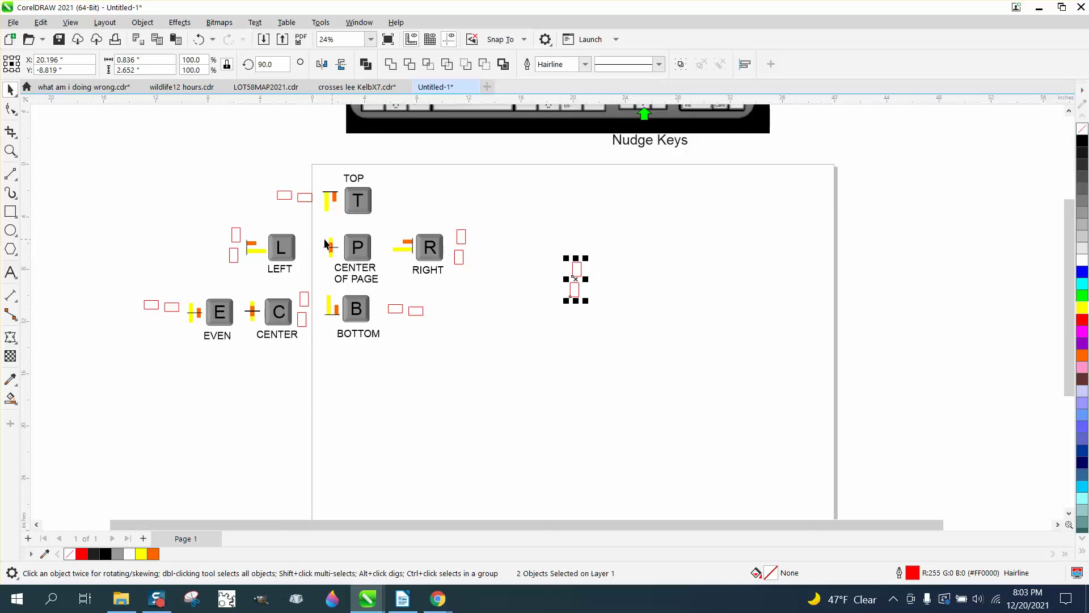
key("ctrl+z")
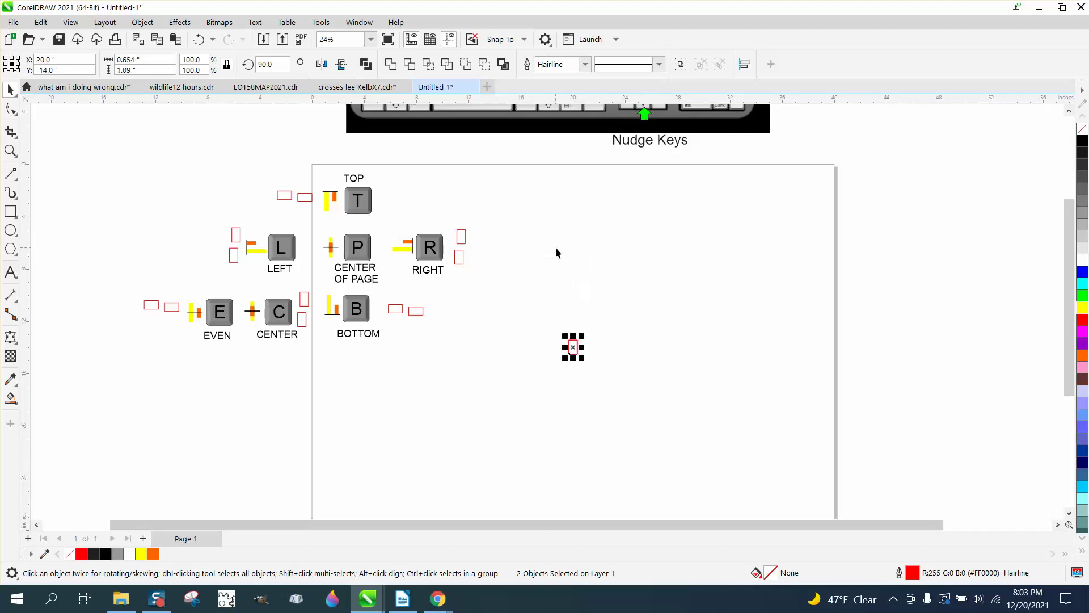
left_click(622, 341)
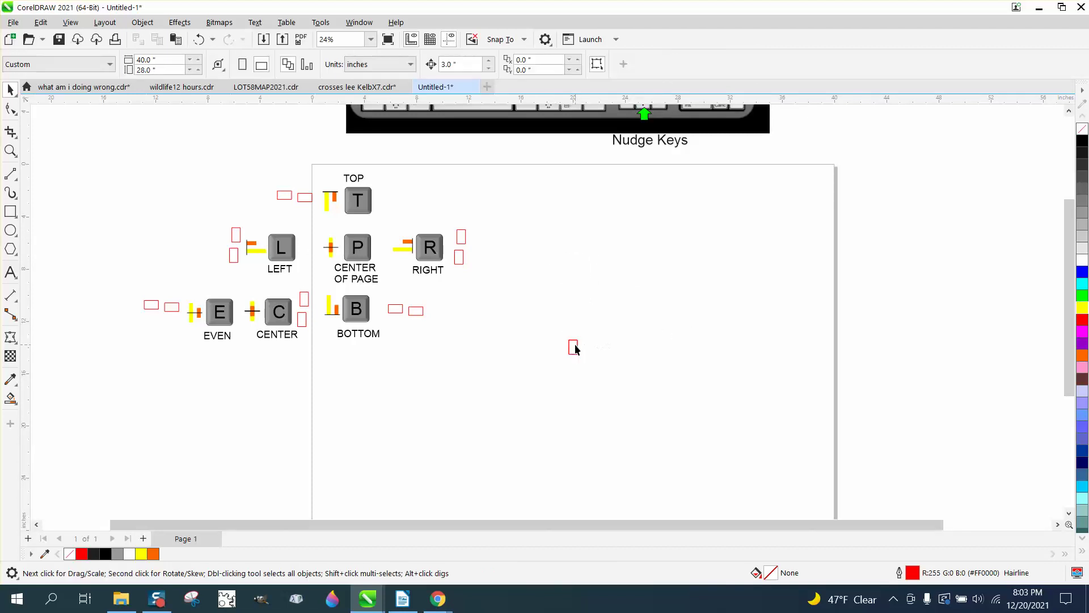
left_click_drag(574, 349, 609, 345)
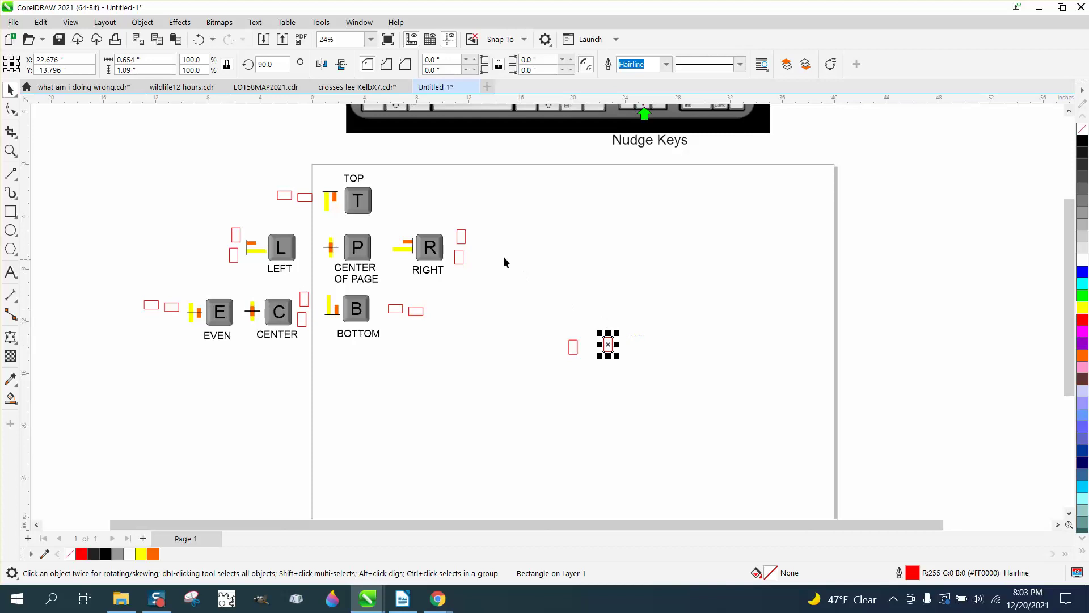
left_click(10, 150)
left_click_drag(124, 152, 517, 360)
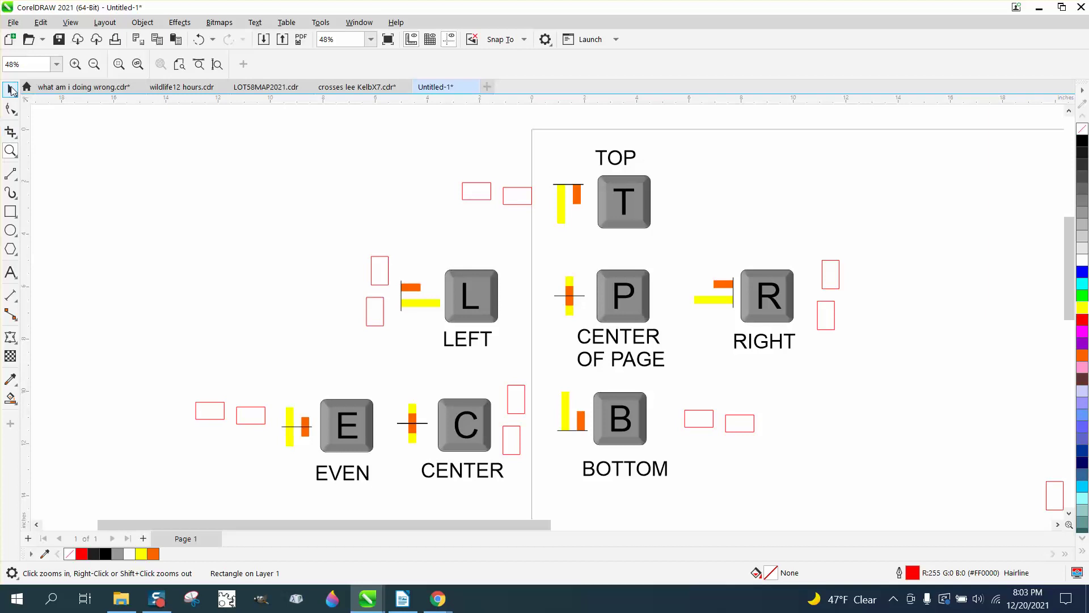
- Align the tops of the rectangle pairs beside TOP and BOTTOM with T
left_click(11, 89)
left_click_drag(541, 232, 544, 235)
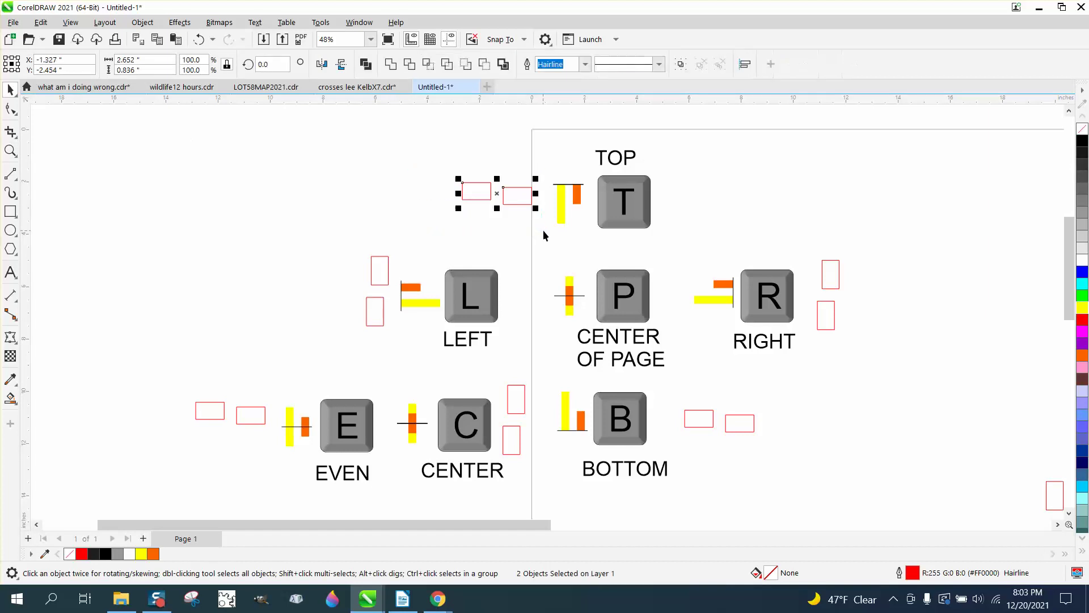
key("t")
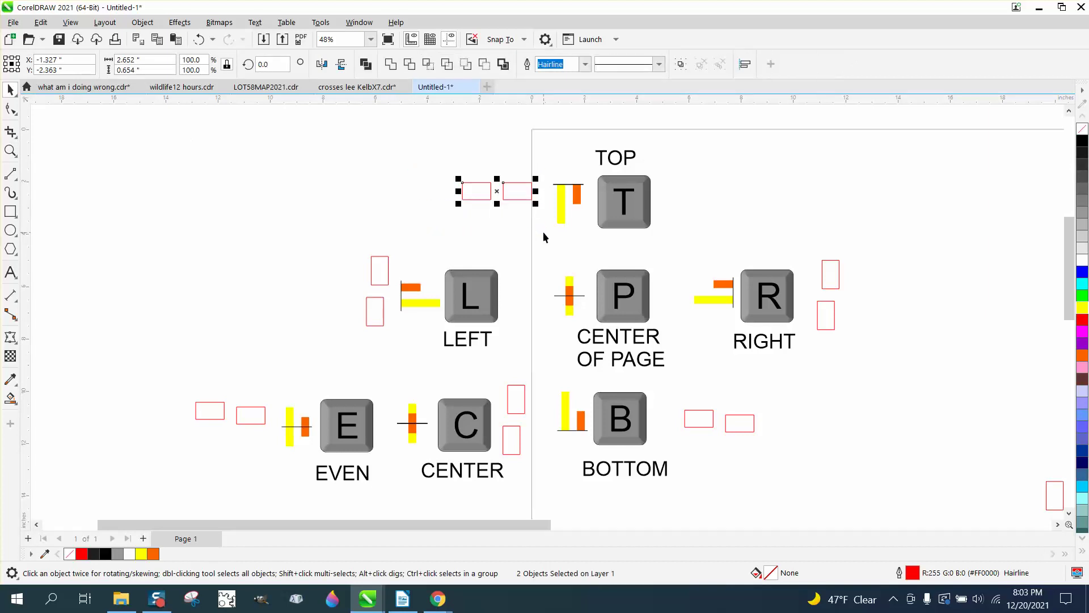
left_click_drag(669, 396, 785, 444)
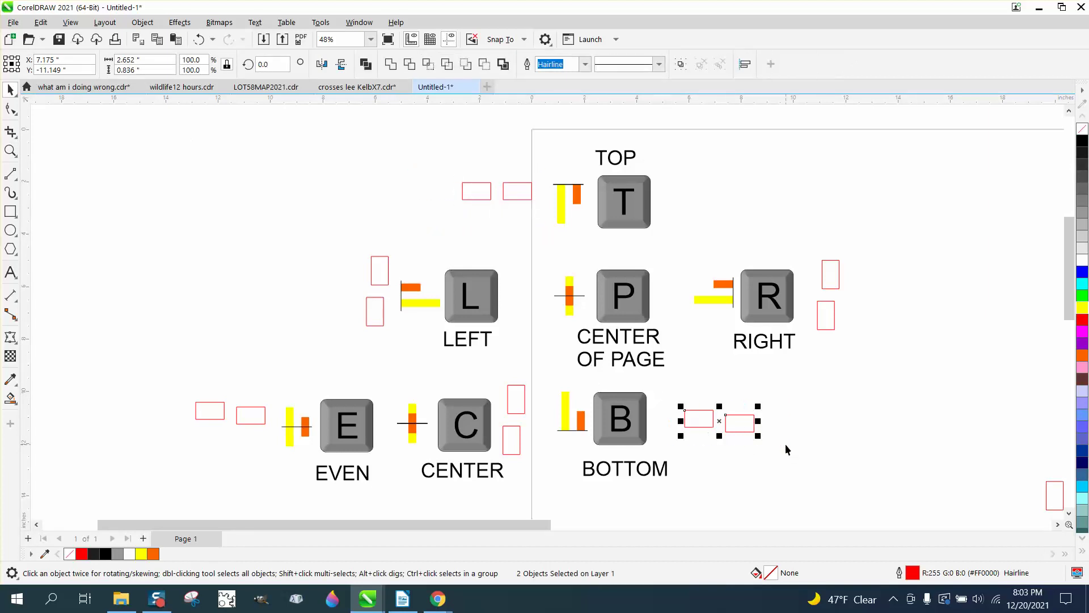
key("t")
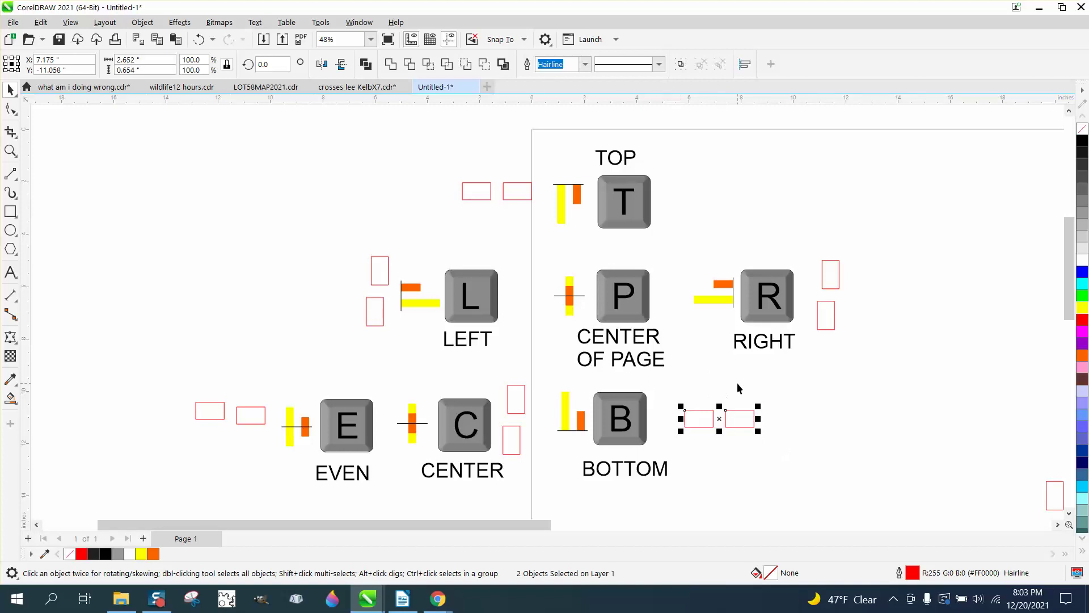
- Bring the two rectangles beside BOTTOM level using Align Bottom (B)
left_click(199, 39)
left_click(785, 342)
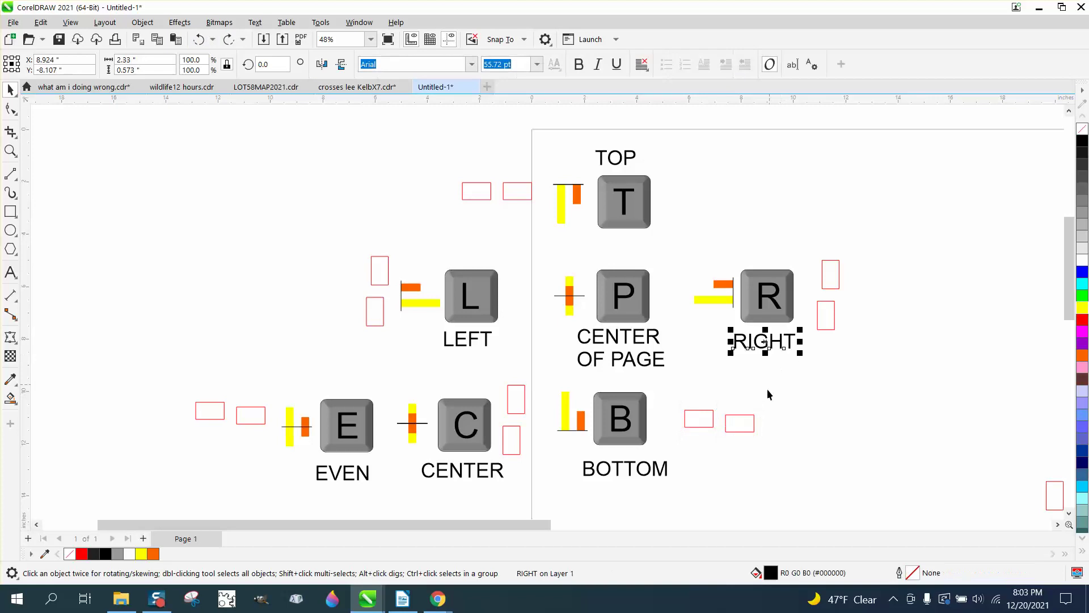
left_click(746, 419)
left_click(694, 417, "shift")
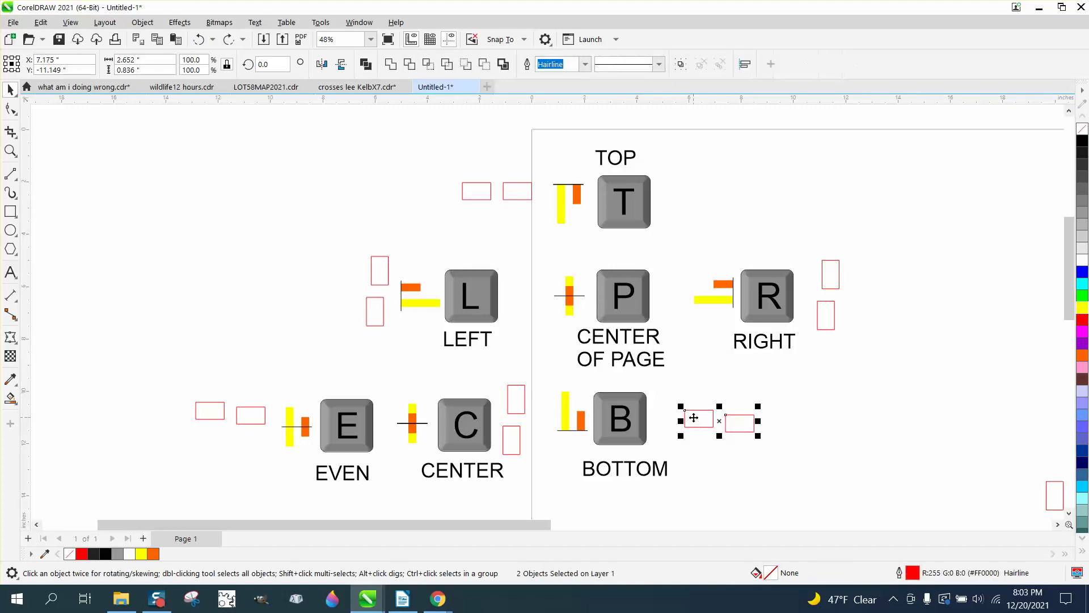
key("b")
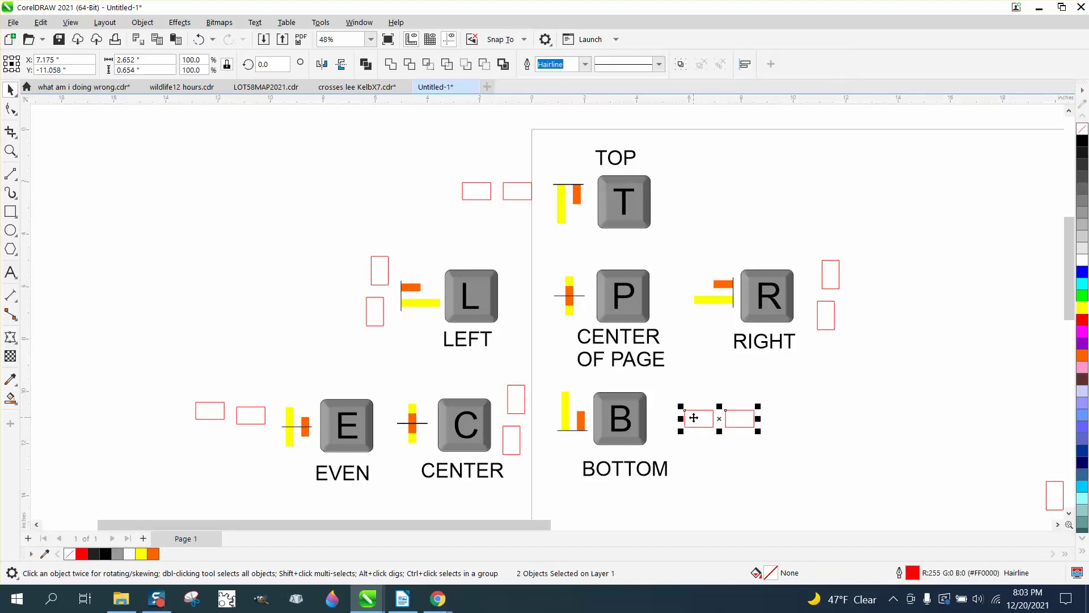
left_click(758, 379)
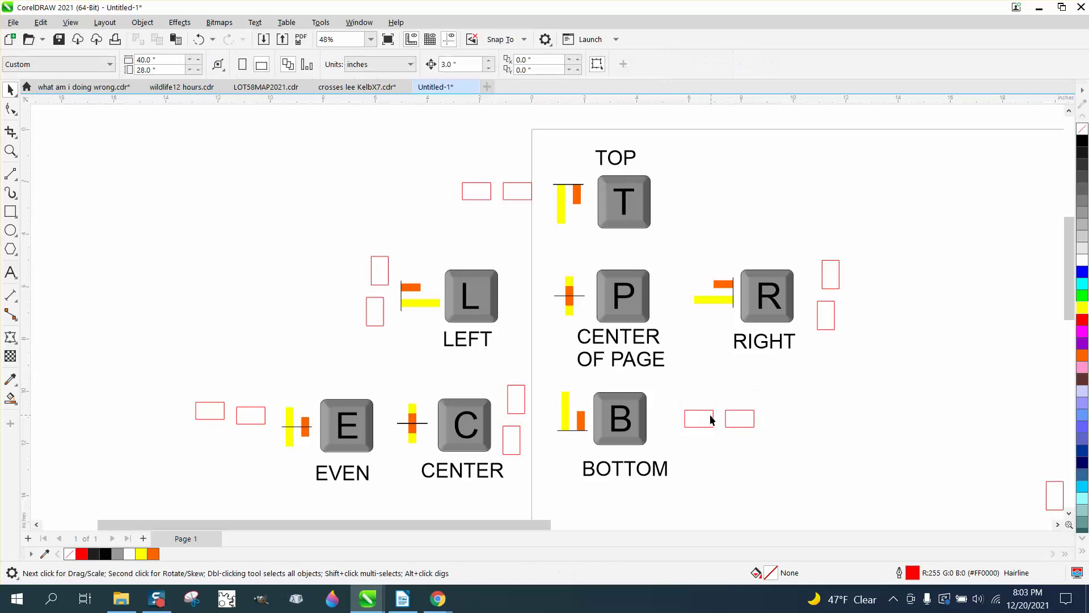
left_click(712, 417)
left_click_drag(712, 416, 710, 405)
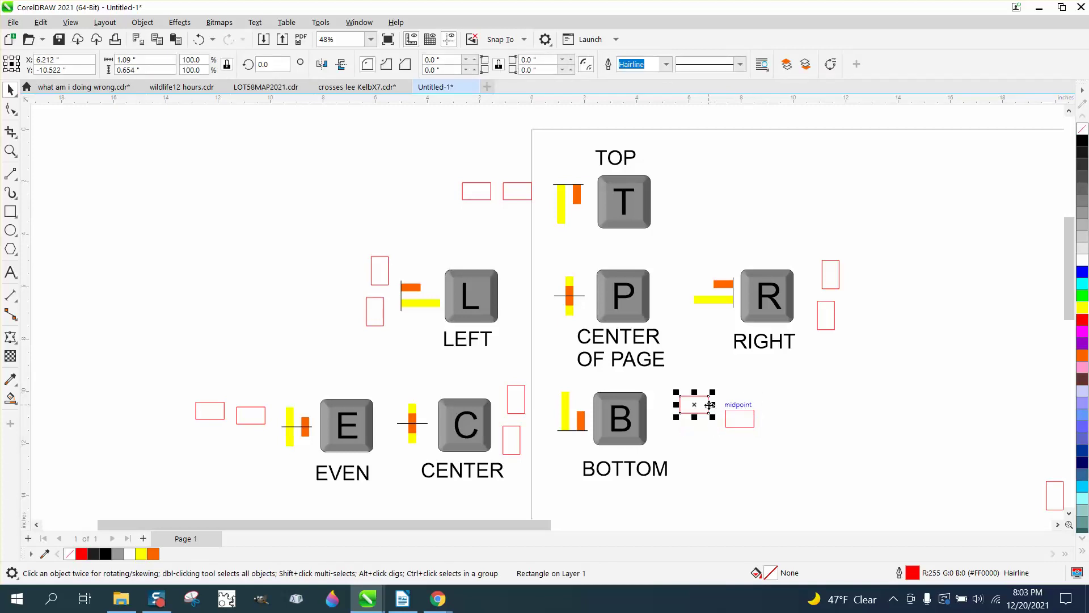
left_click(747, 415, "shift")
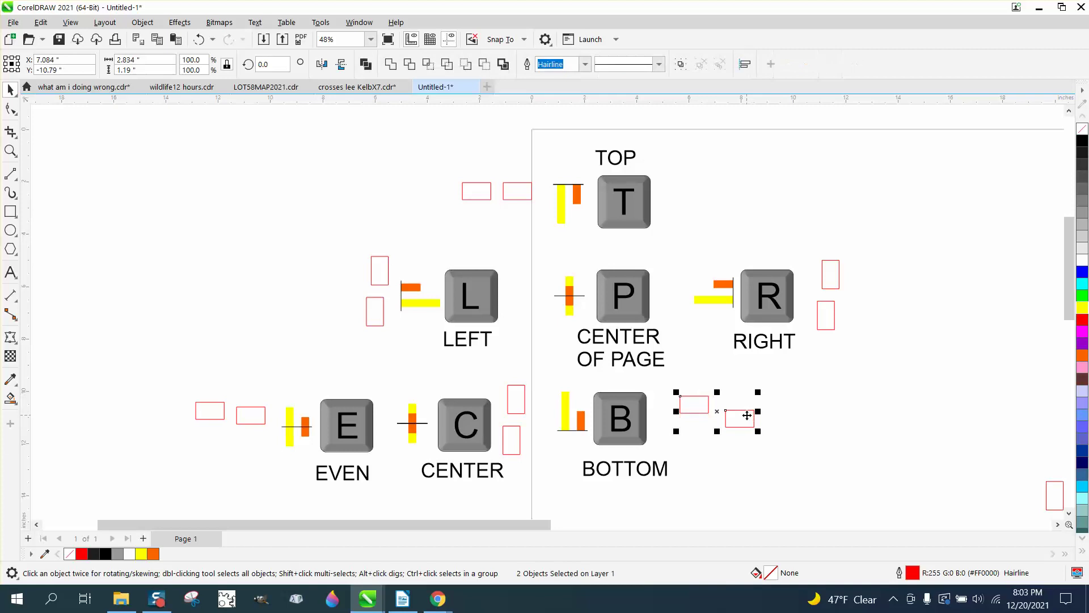
key("b")
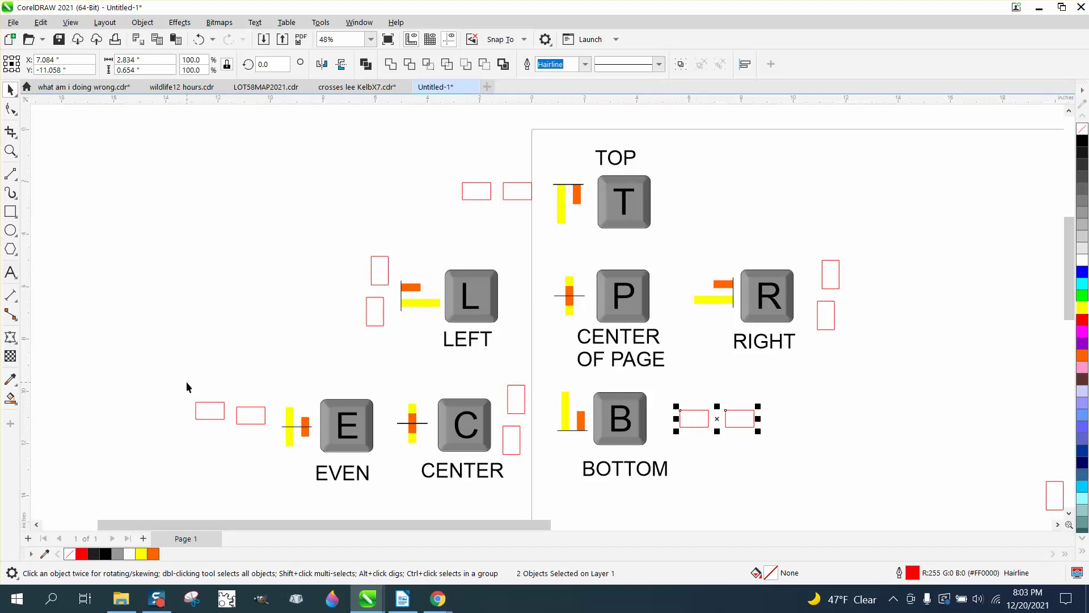
left_click_drag(186, 385, 275, 436)
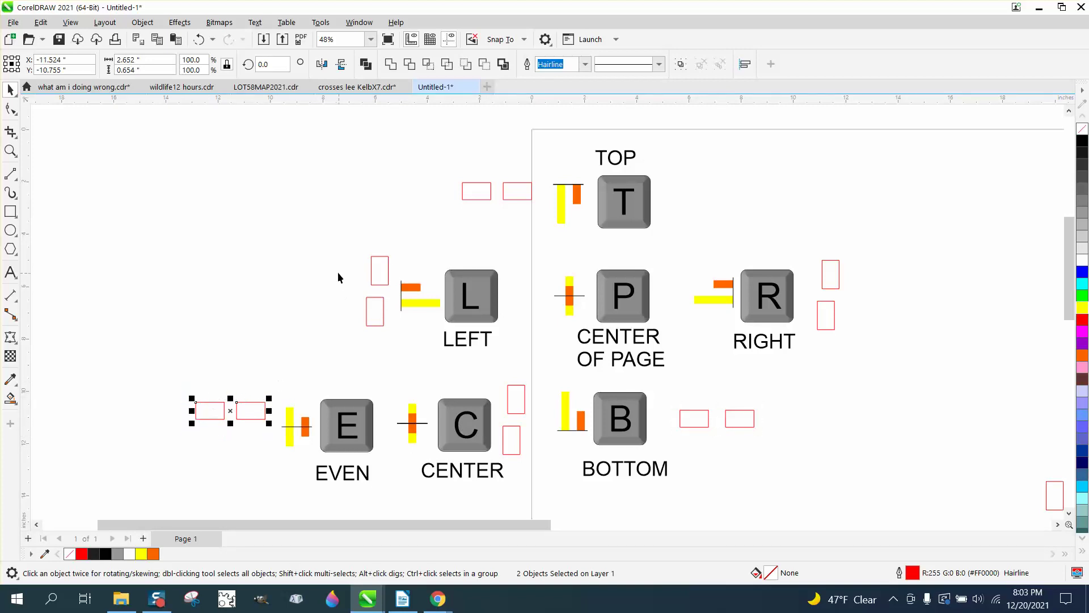
- Align left edges of the rectangle pairs beside LEFT and CENTER with L
left_click_drag(345, 238, 402, 336)
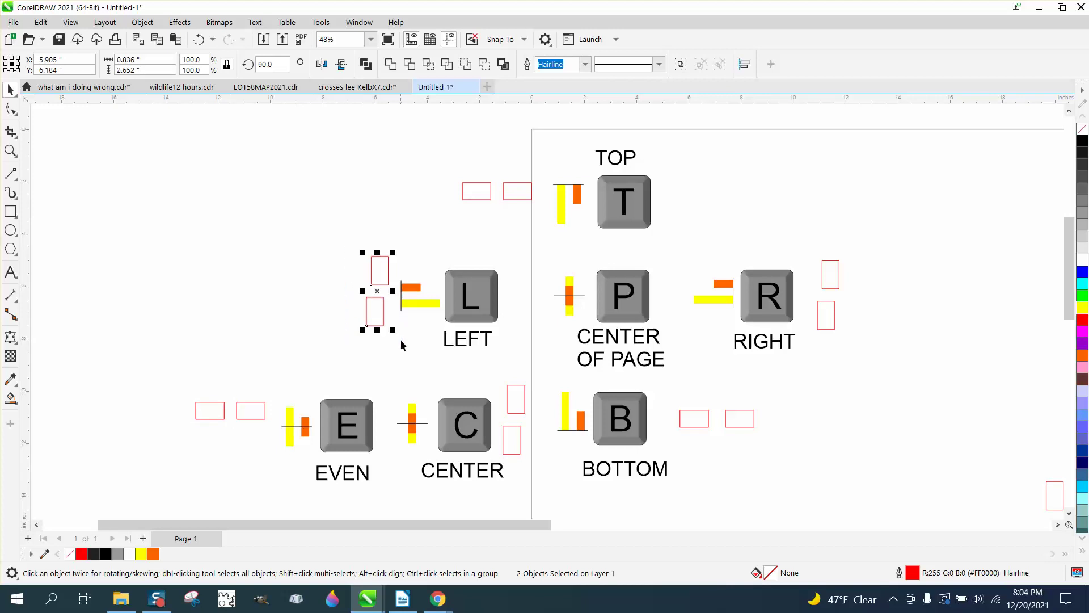
key("l")
left_click_drag(494, 375, 539, 464)
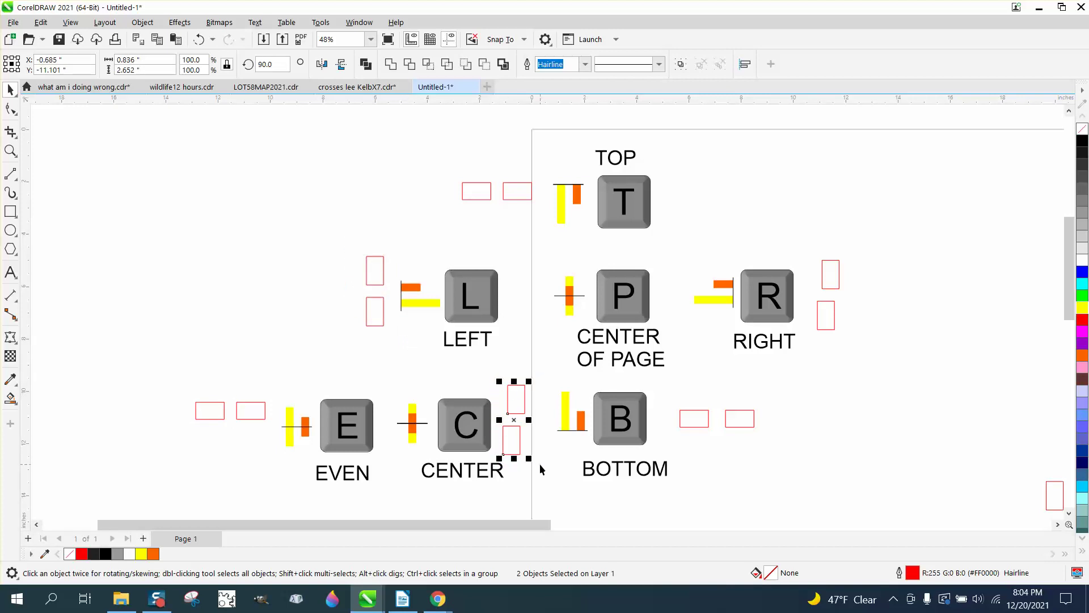
key("l")
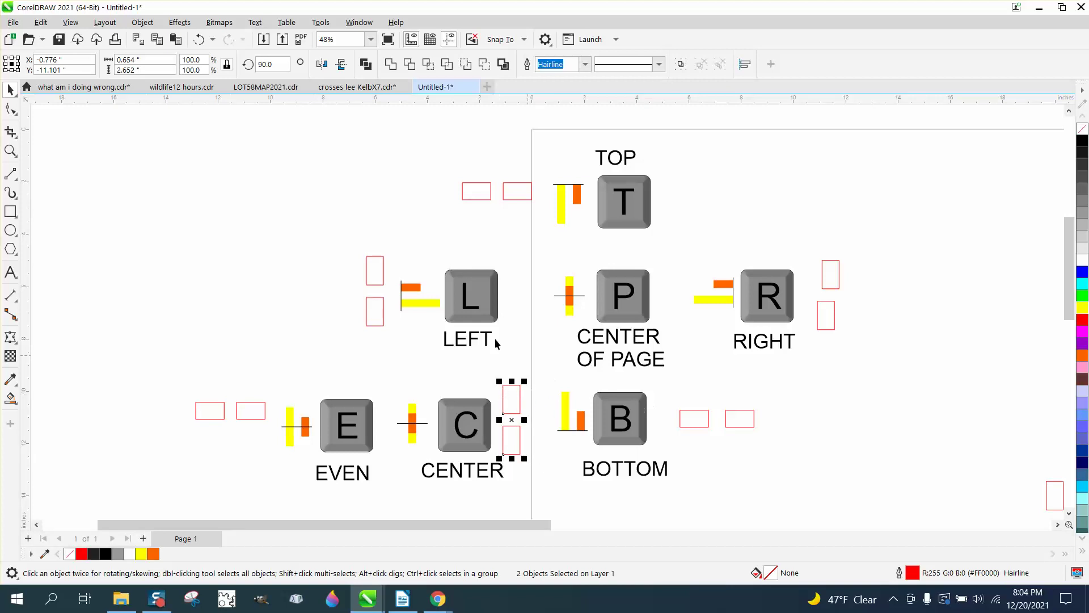
- Move a rectangle pair to the left of the LEFT key, trying a centre alignment then undoing it
left_click_drag(357, 248, 213, 255)
left_click(185, 243)
left_click_drag(122, 203, 268, 318)
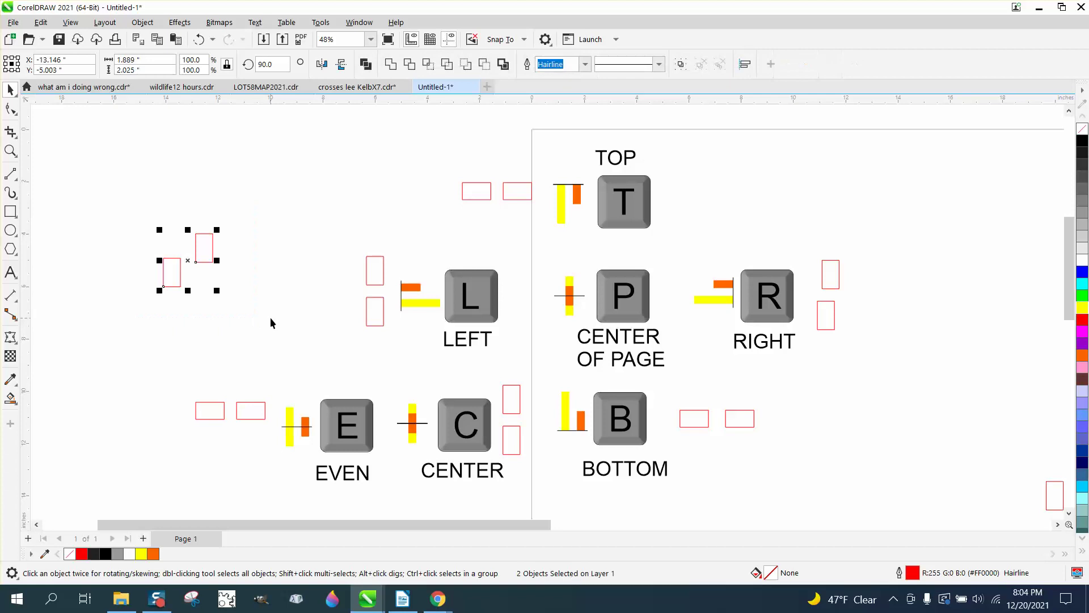
key("e")
key("c")
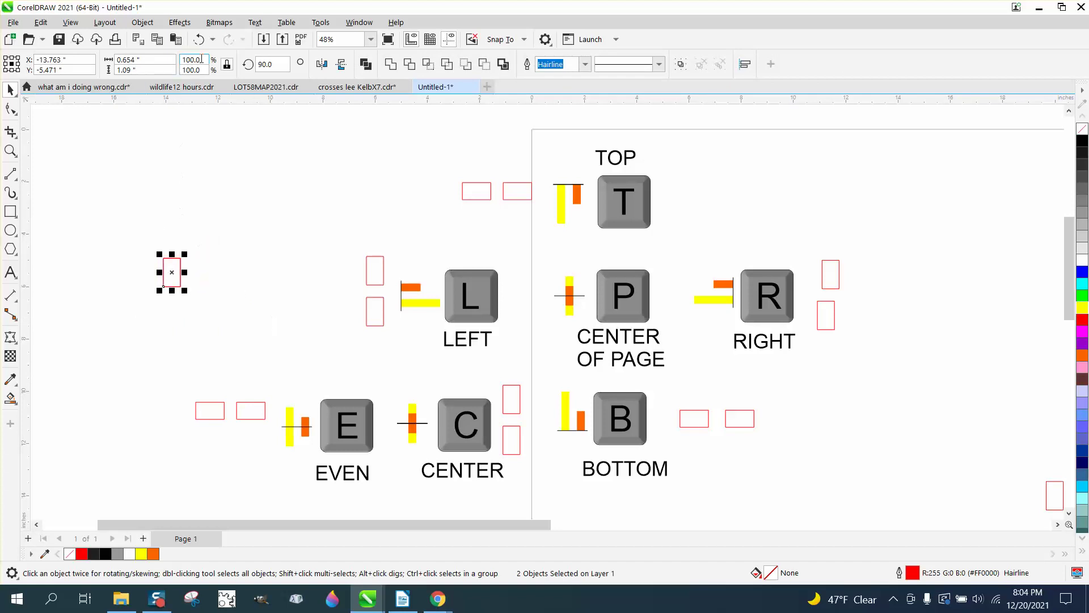
left_click(199, 39)
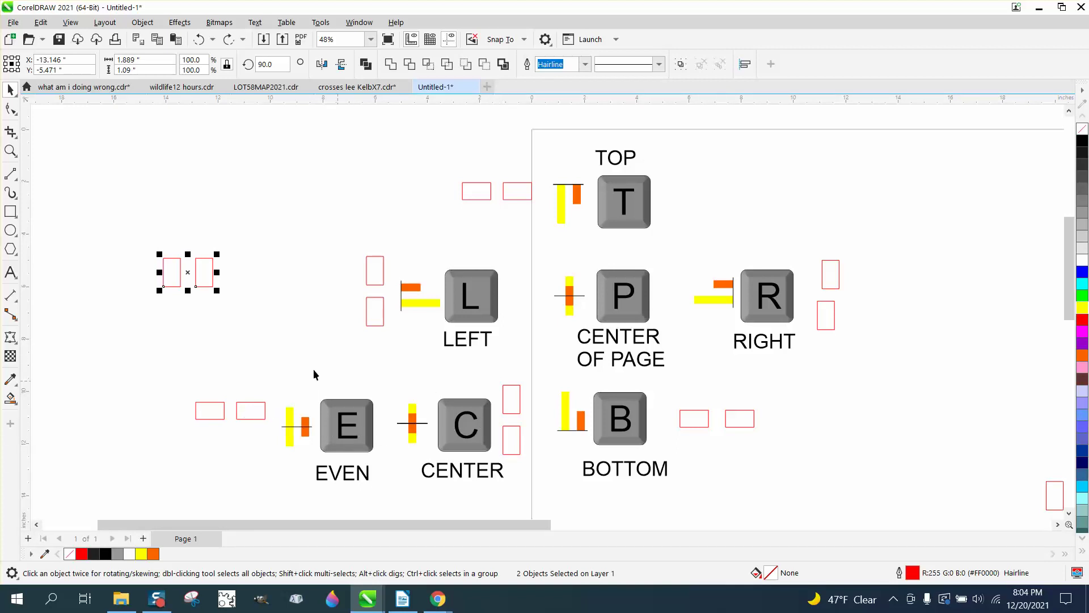
- Rotate the pair to stack vertically, align left, then set them side by side with tops aligned
left_click(212, 268)
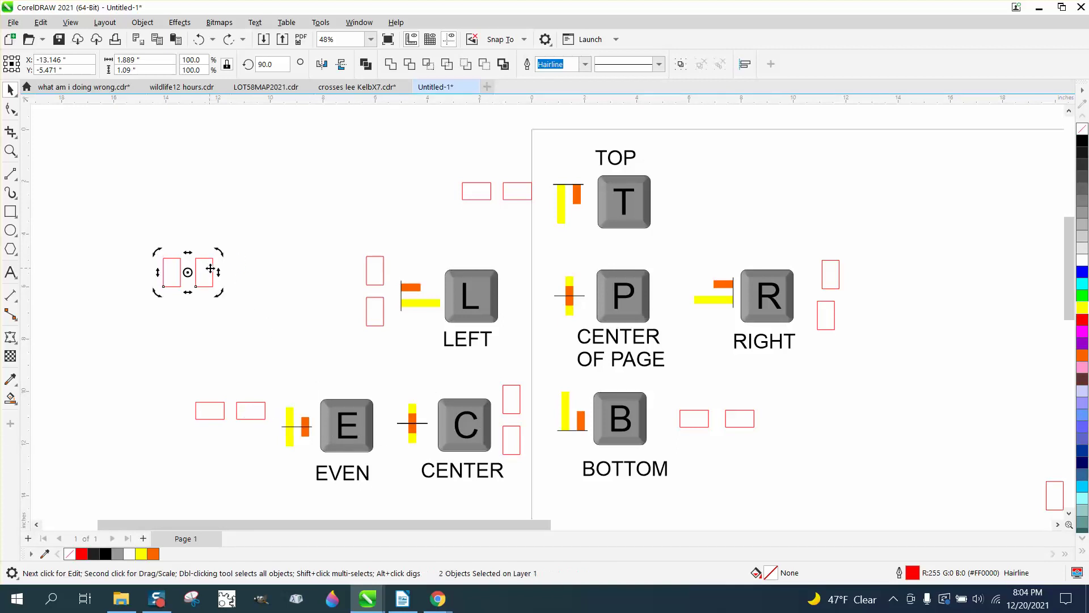
left_click_drag(223, 248, 195, 231)
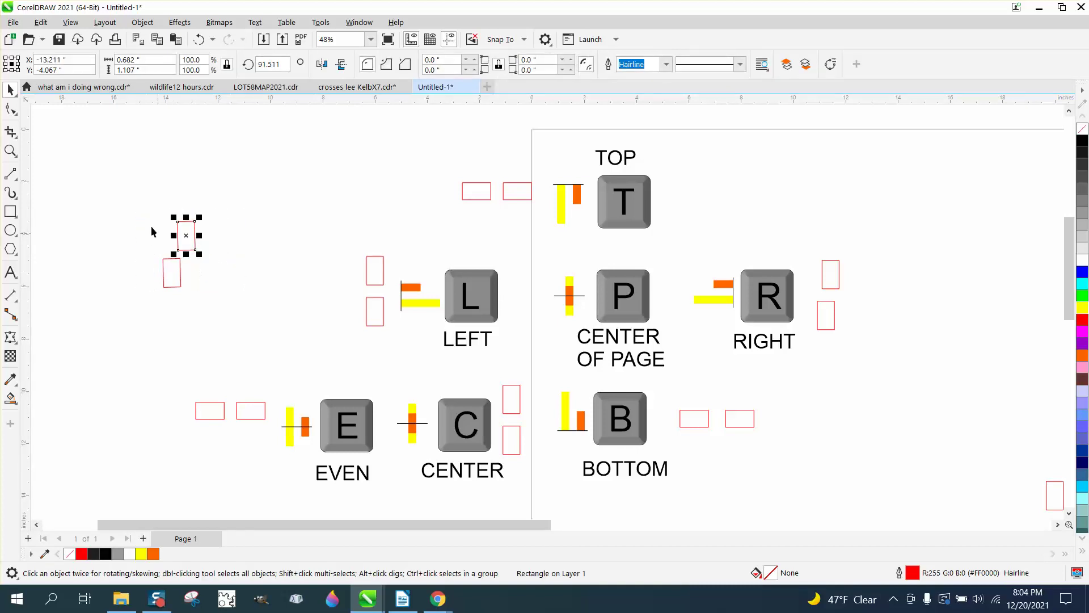
left_click_drag(133, 213, 271, 315)
key("l")
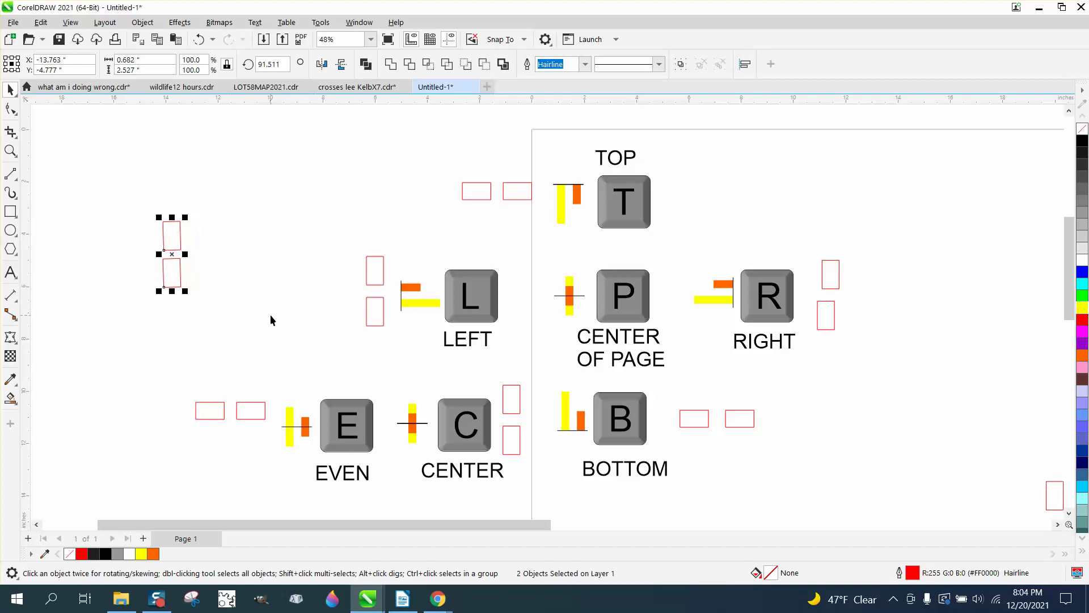
left_click_drag(182, 235, 246, 316)
left_click(211, 269)
left_click(195, 306, "shift")
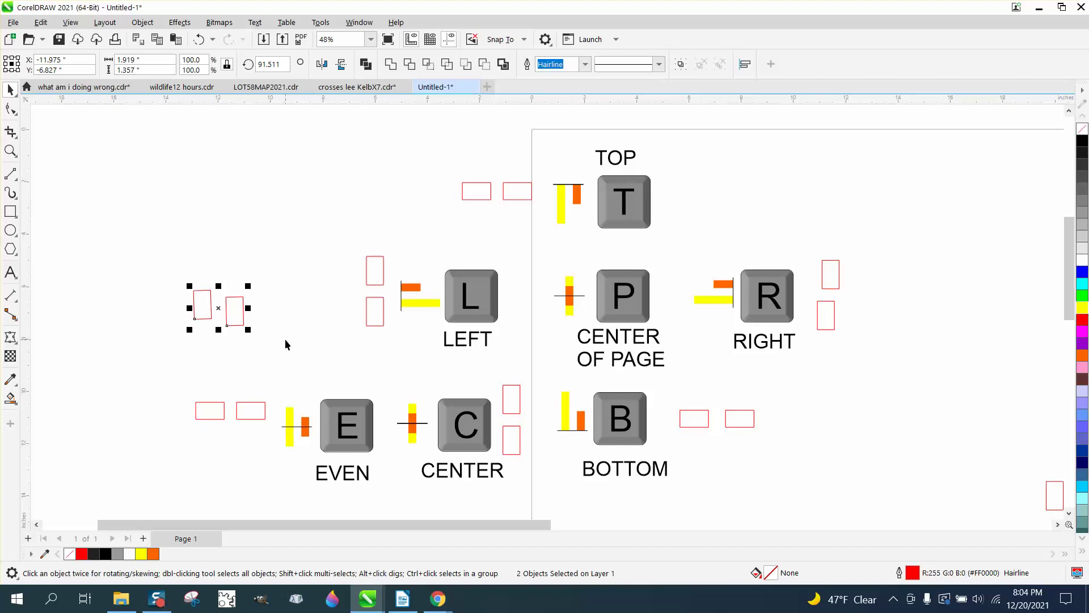
key("t")
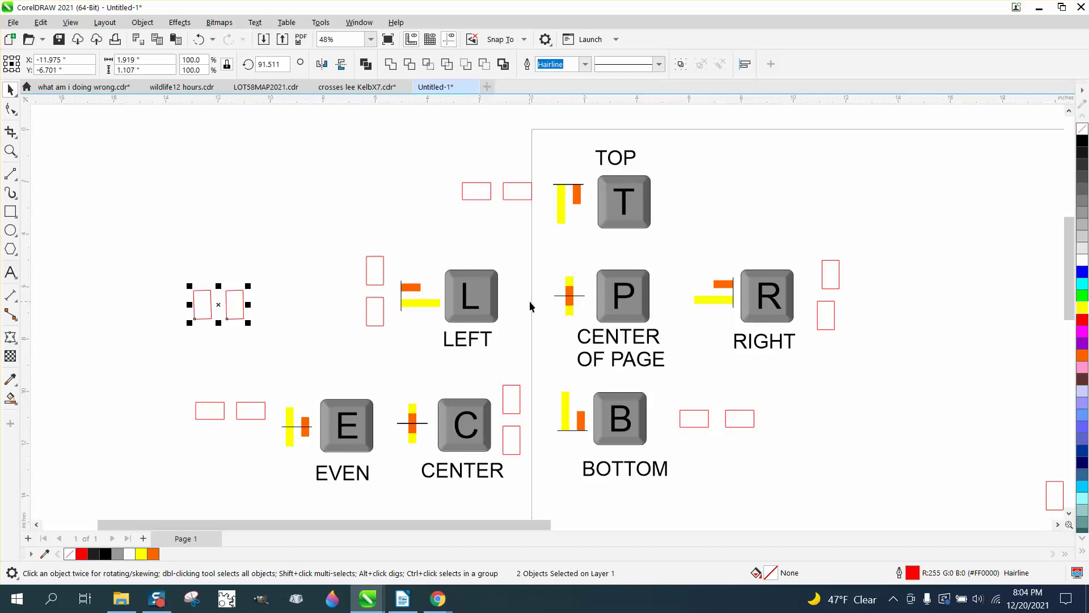
scroll(431, 294, "down", 3)
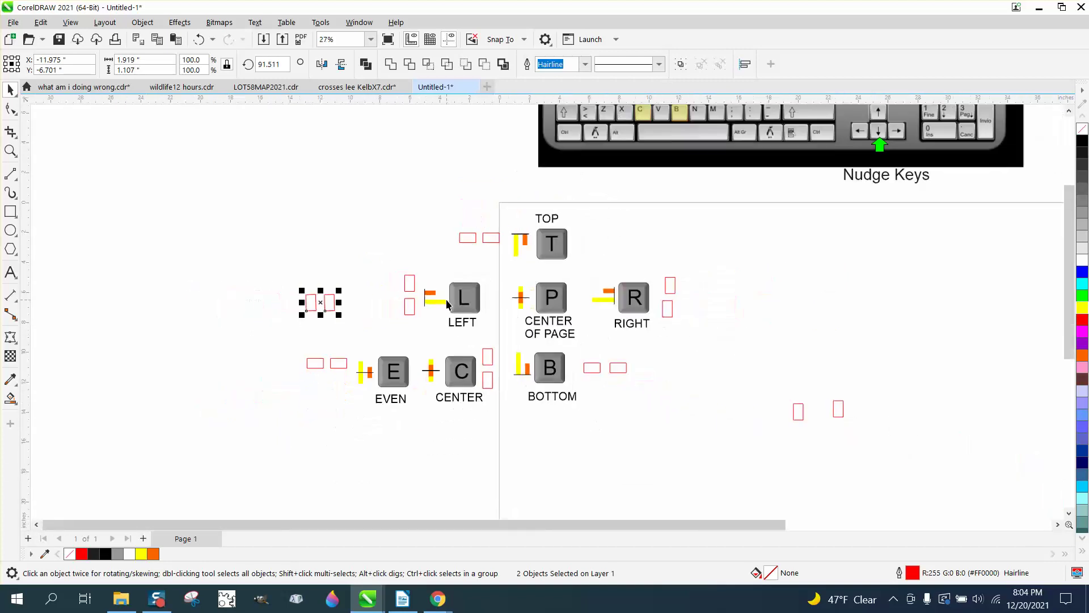
- Delete the two stray lower-right rectangles and draw a large circle centred on the page
left_click_drag(744, 374, 829, 437)
key("Delete")
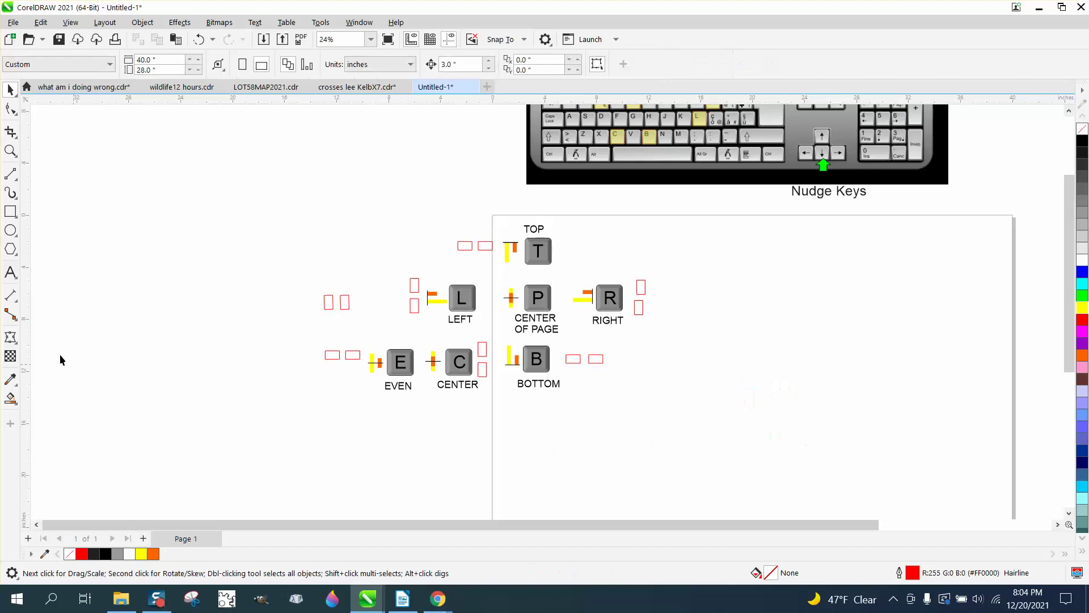
left_click(10, 230)
left_click_drag(864, 303, 744, 429)
key("p")
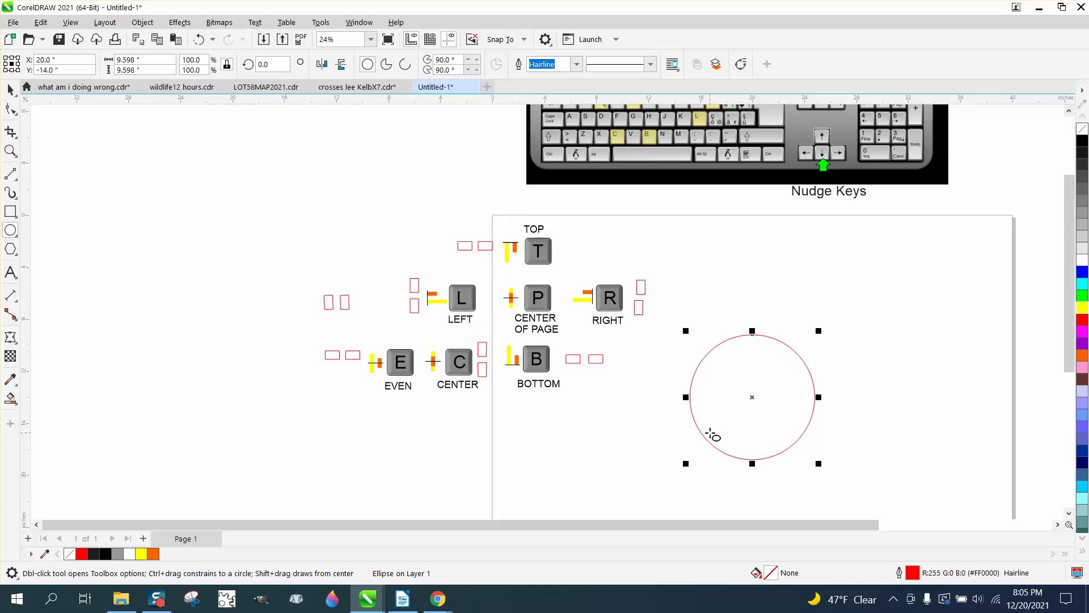
- Draw a 2-point line centred on the page and rotate it 90° to horizontal
left_click(12, 176)
left_click_drag(172, 173, 172, 367)
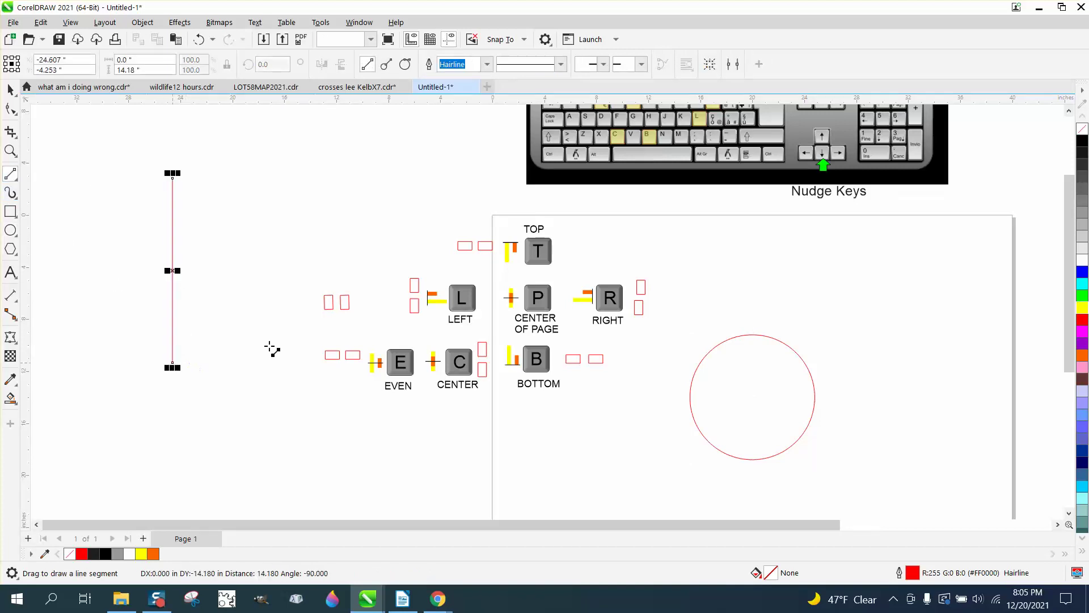
key("p")
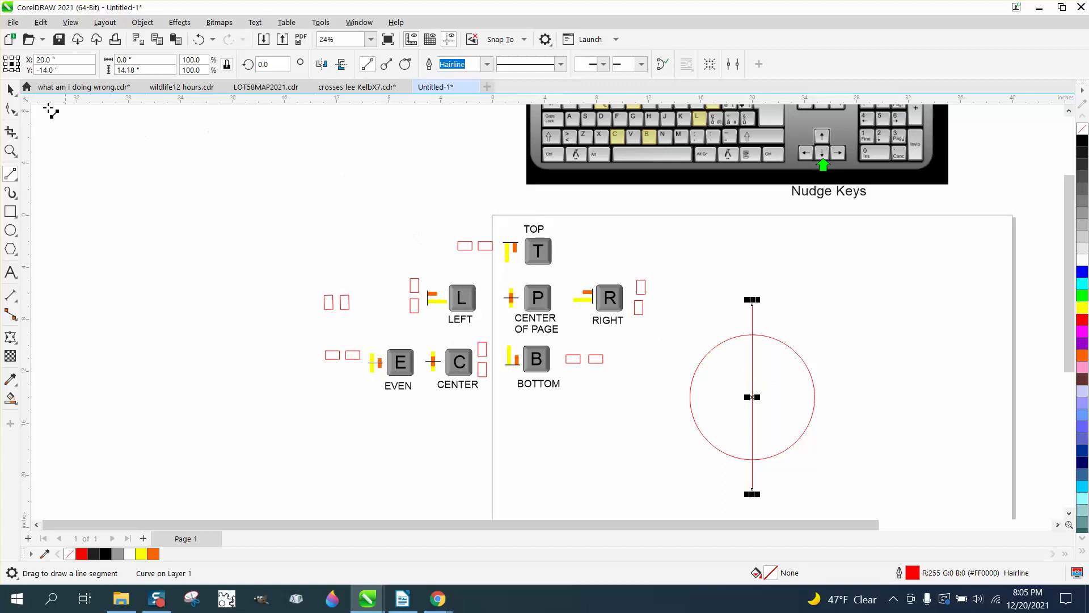
left_click(10, 89)
left_click(754, 398)
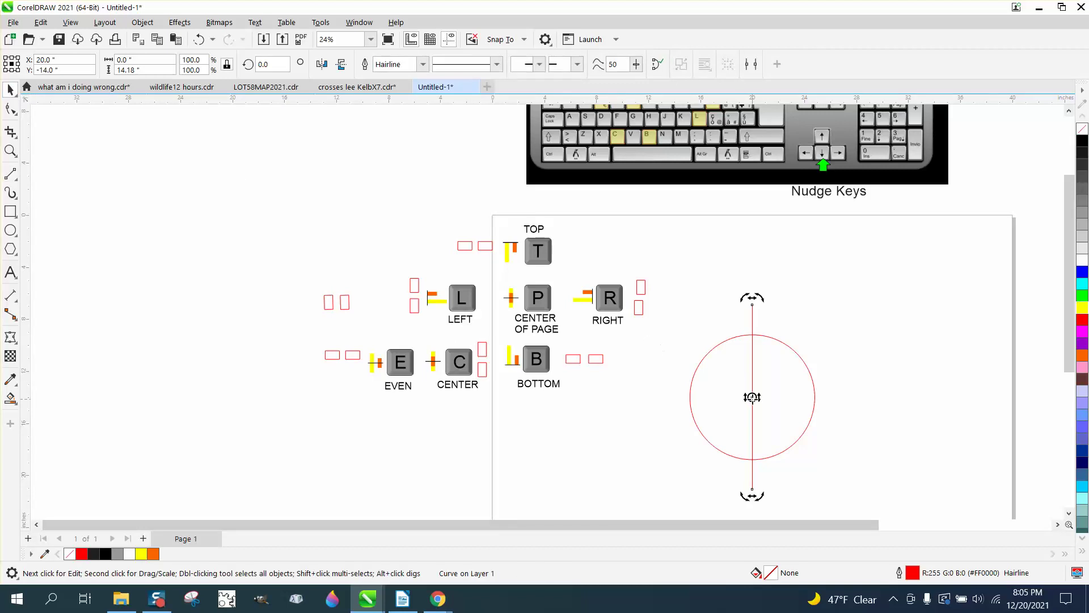
left_click(265, 65)
type("90")
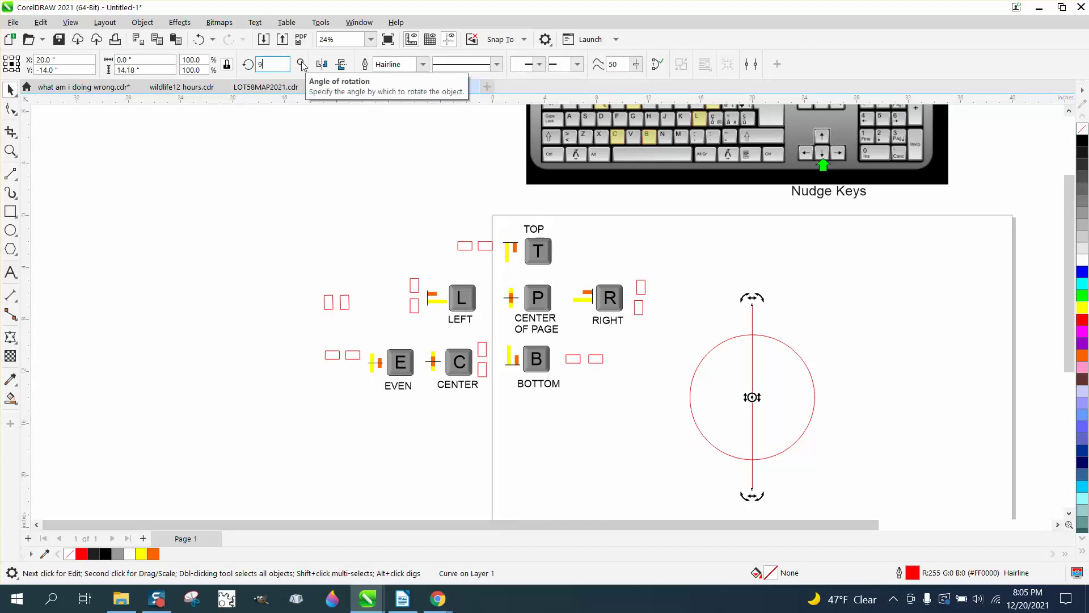
key("Return")
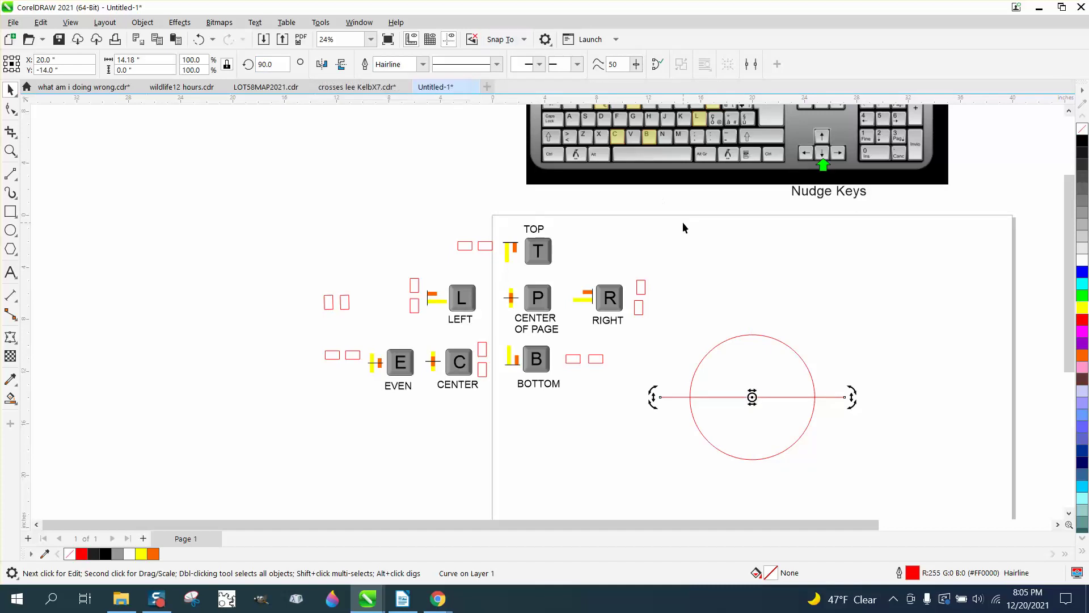
- Create a copy of the line rotated 45°
left_click(289, 64)
type("45")
key("Return")
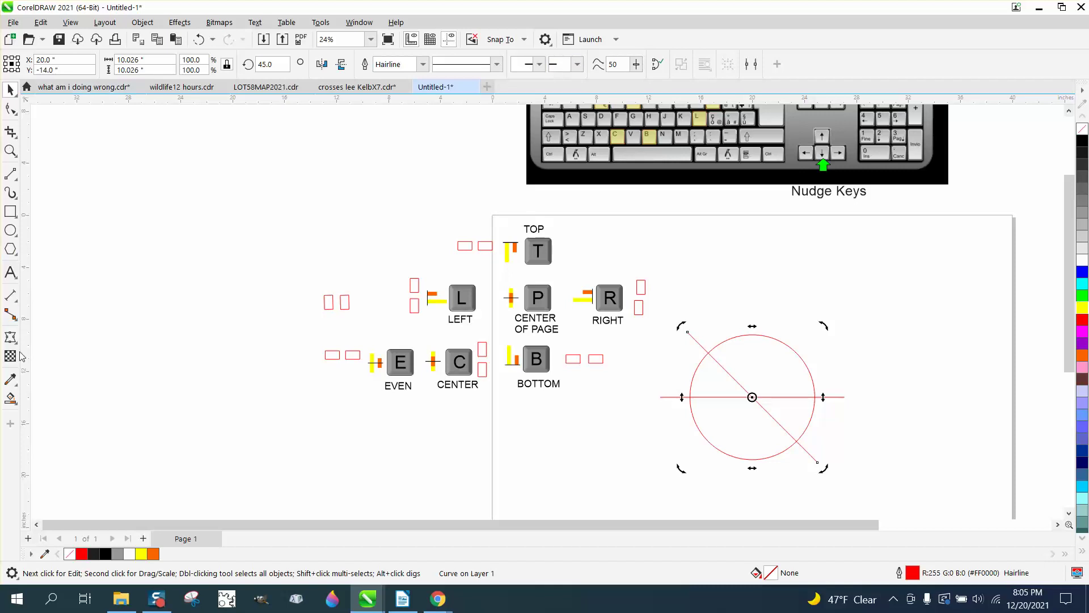
- Smart-fill the circle's upper-left and lower-right wedges solid black
left_click(10, 398)
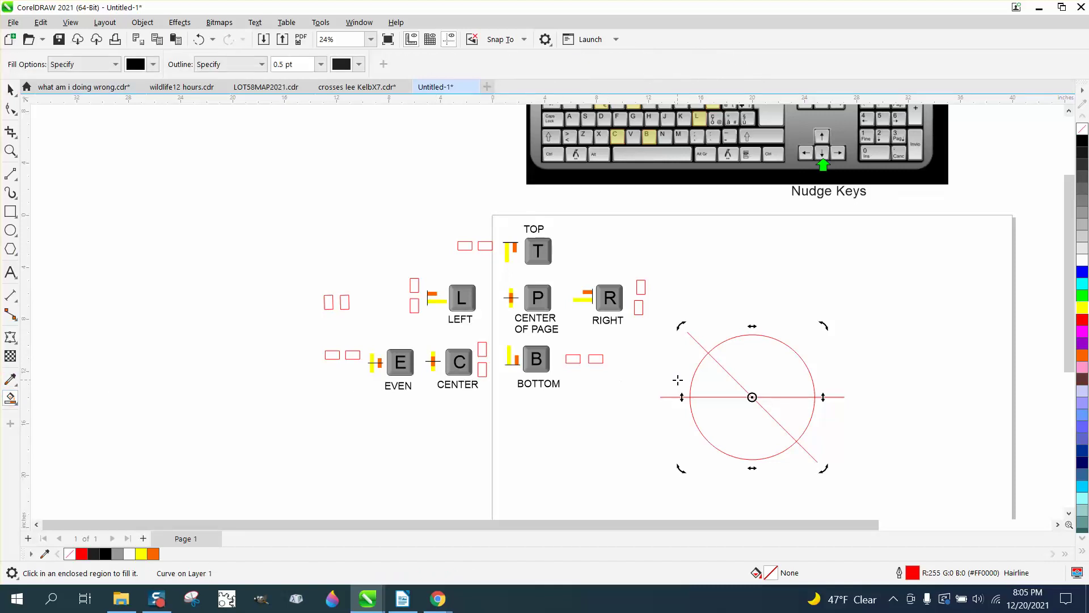
left_click(697, 380)
left_click(776, 411)
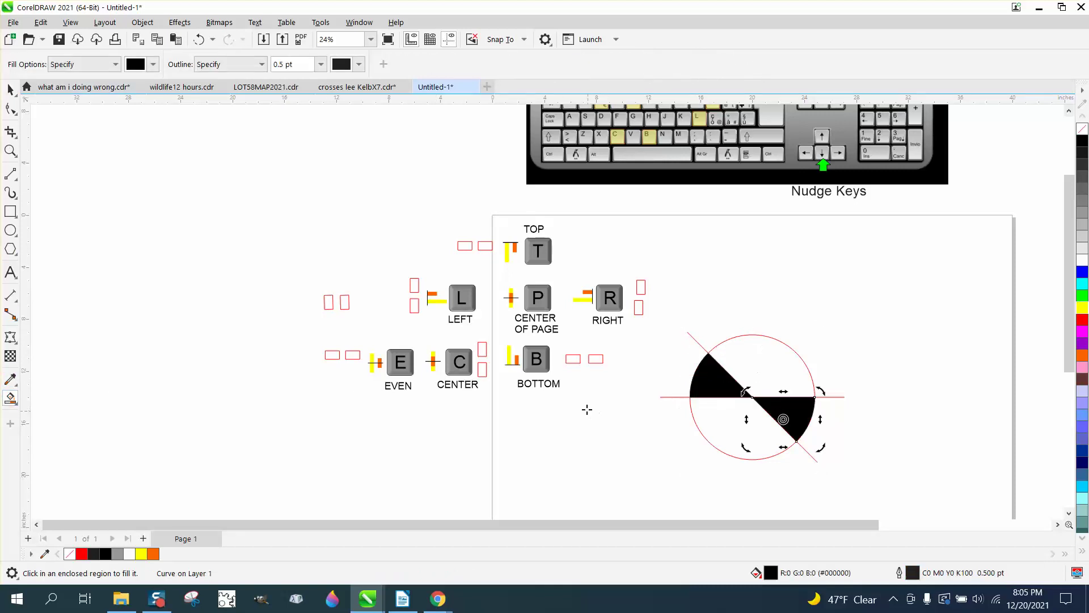
scroll(508, 413, "down", 1)
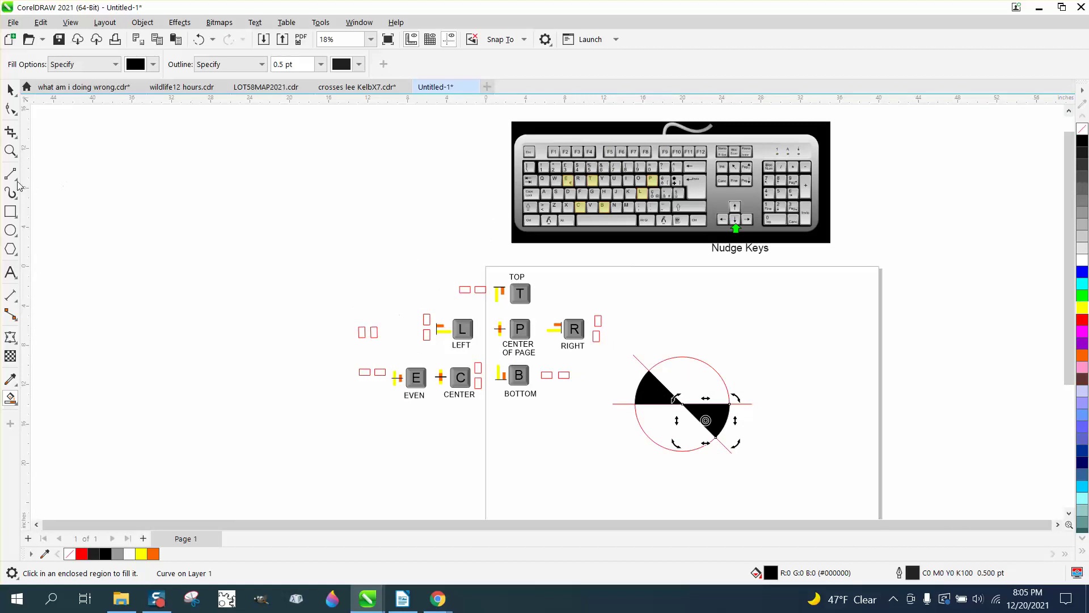
left_click(10, 151)
left_click_drag(344, 260, 652, 432)
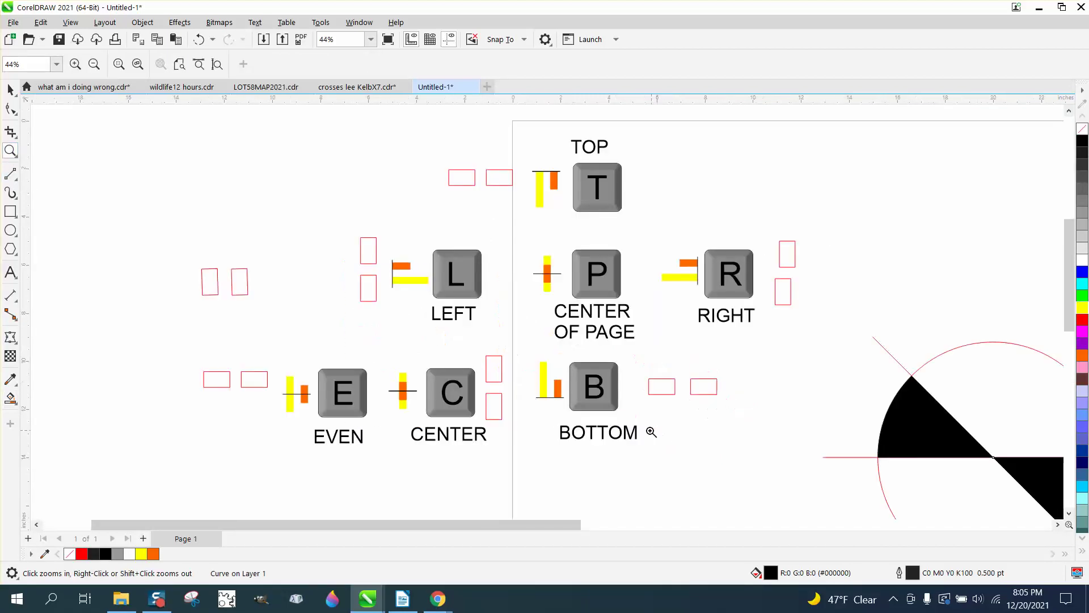
scroll(513, 321, "down", 1)
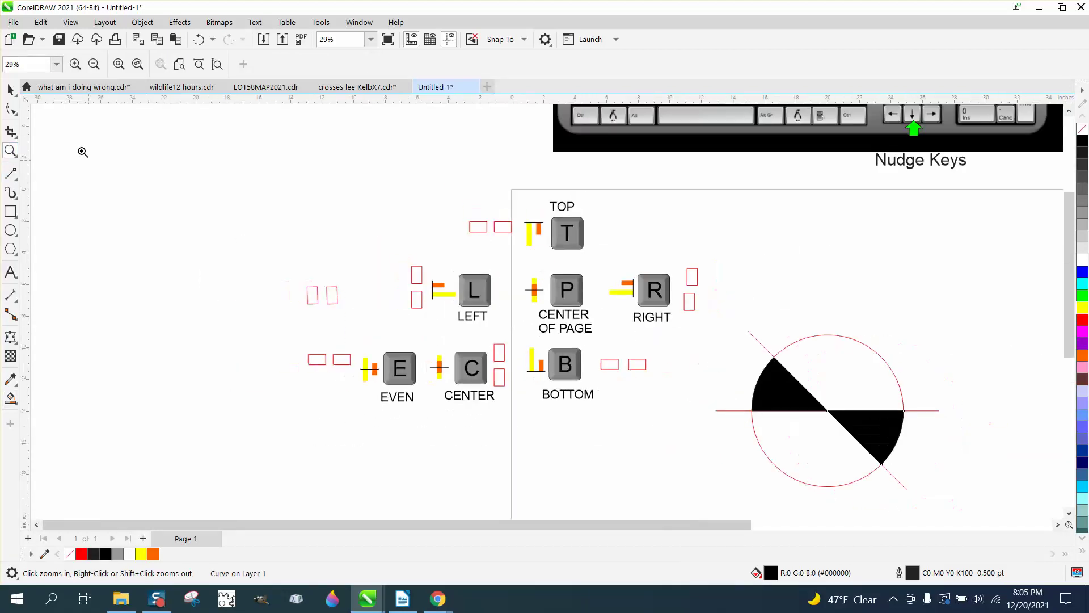
- Marquee-select all the circle's parts and undo an accidental centre alignment
left_click(10, 89)
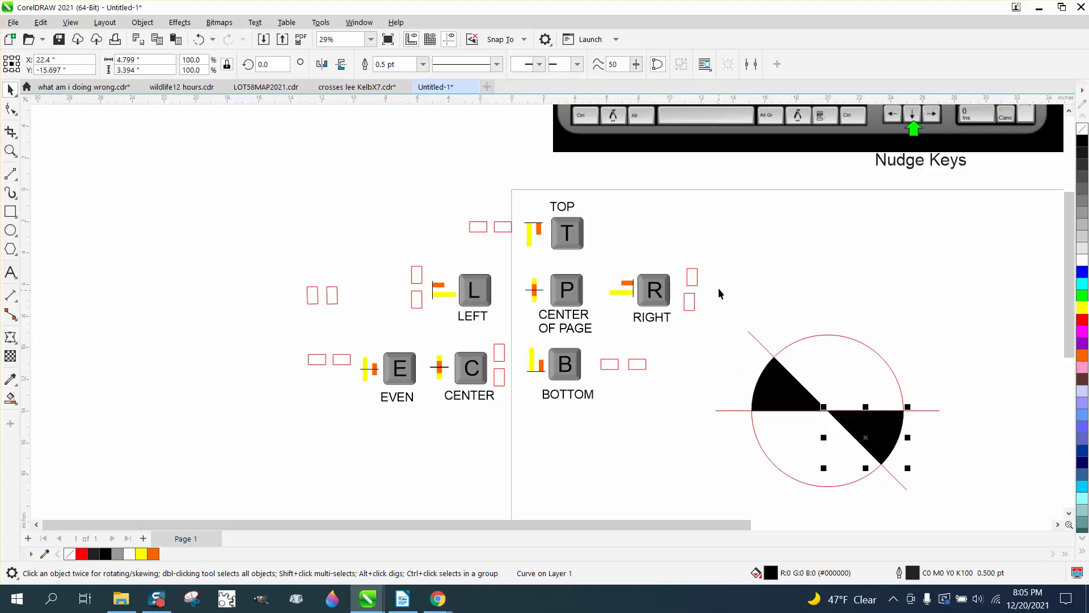
left_click_drag(718, 294, 720, 407)
mouse_move(947, 490)
left_mouse_down()
mouse_move(985, 518)
mouse_move(959, 504)
left_mouse_up()
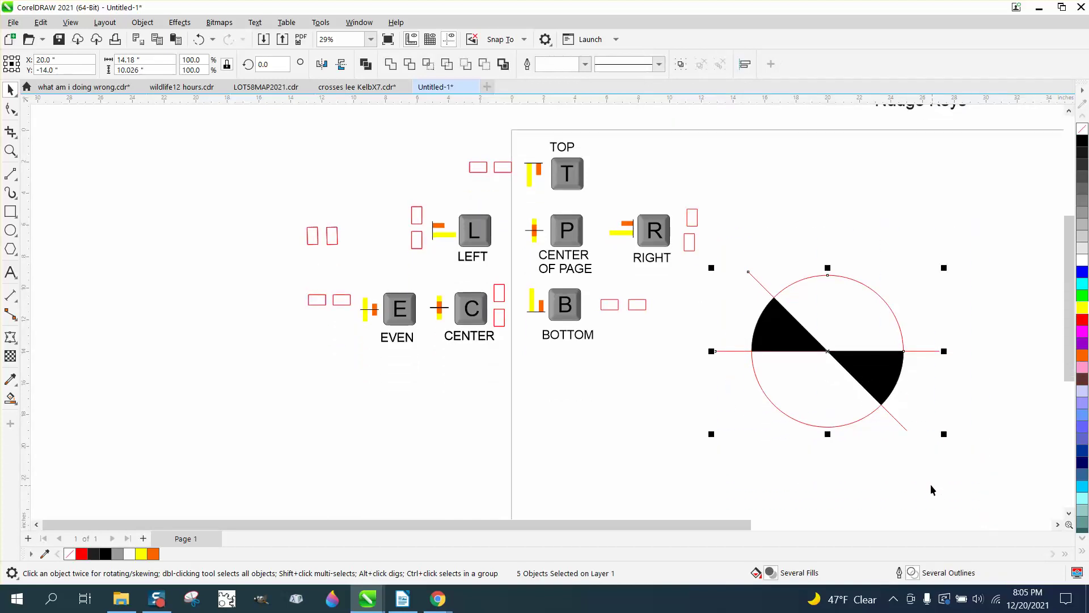
left_click_drag(710, 239, 982, 472)
key("c")
key("e")
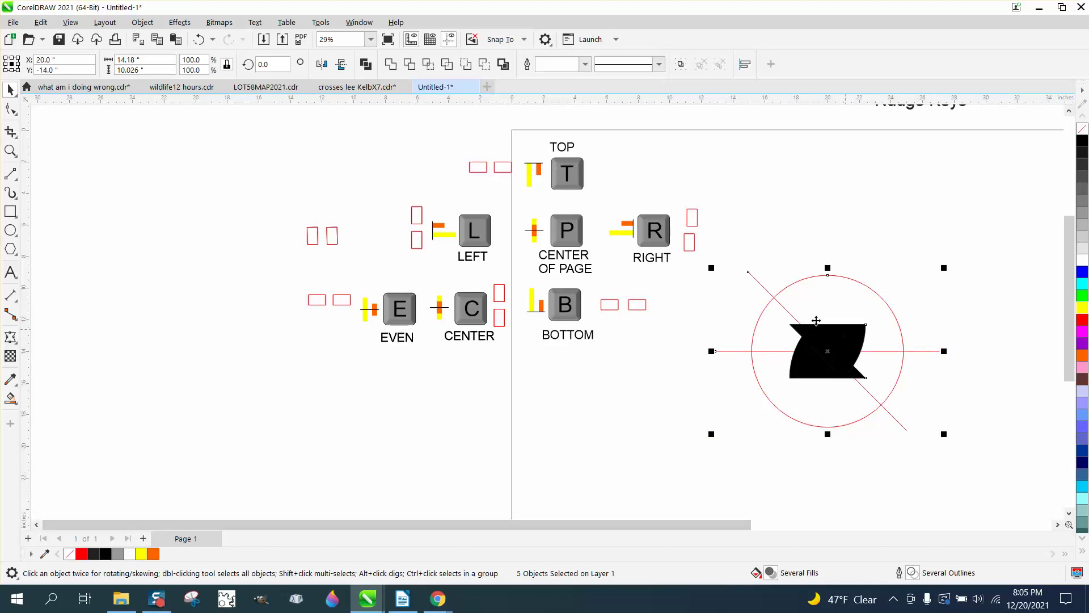
left_click(199, 39)
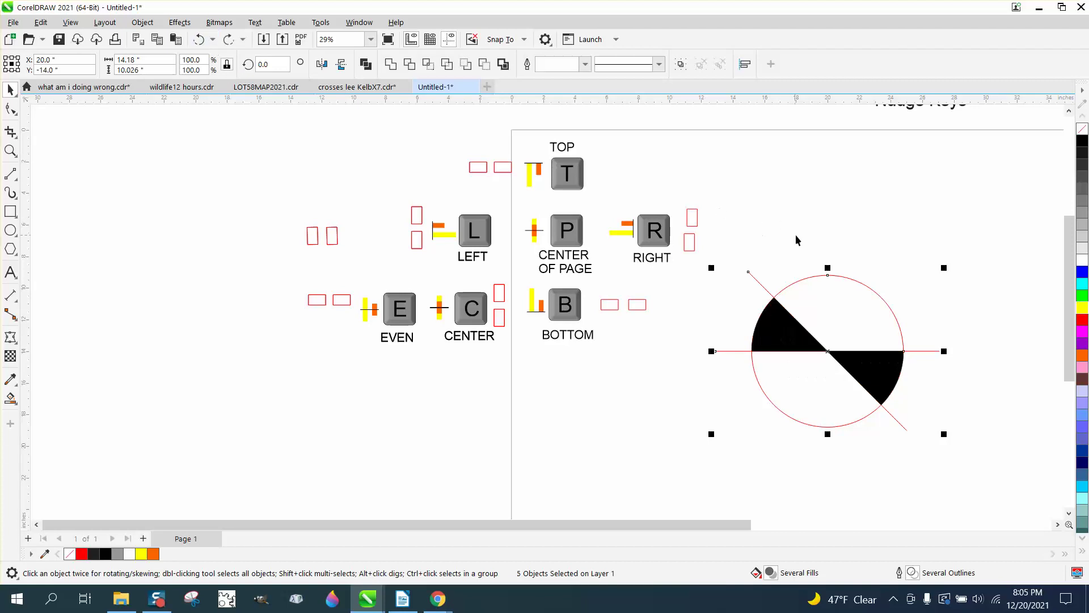
- Group the circle, two lines and two black wedges into one five-object group, centred on the page
left_click_drag(700, 216, 1024, 515)
key("ctrl+g")
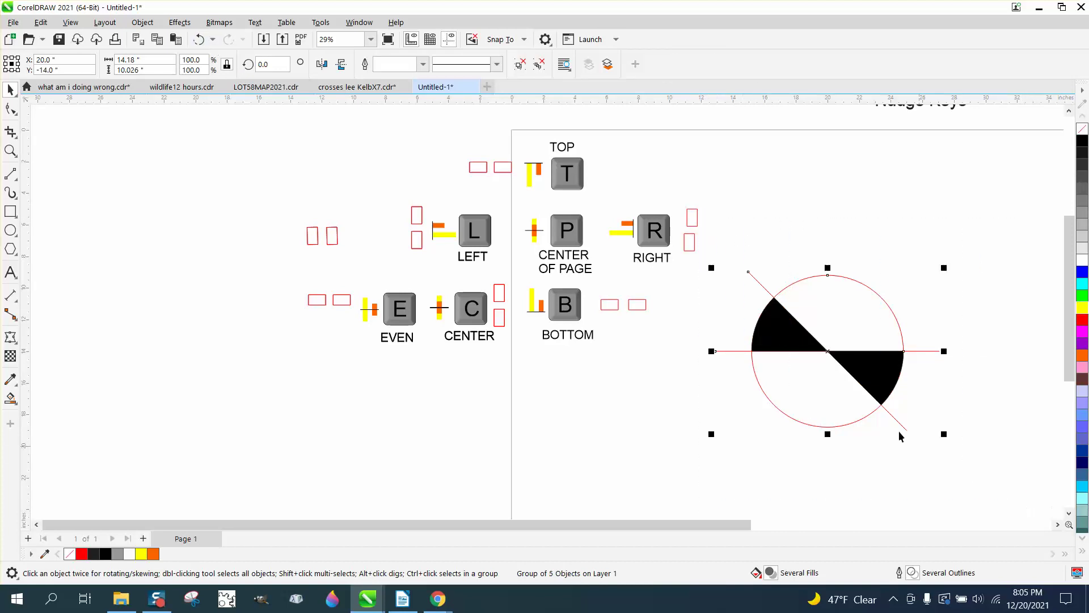
left_click_drag(831, 362, 897, 308)
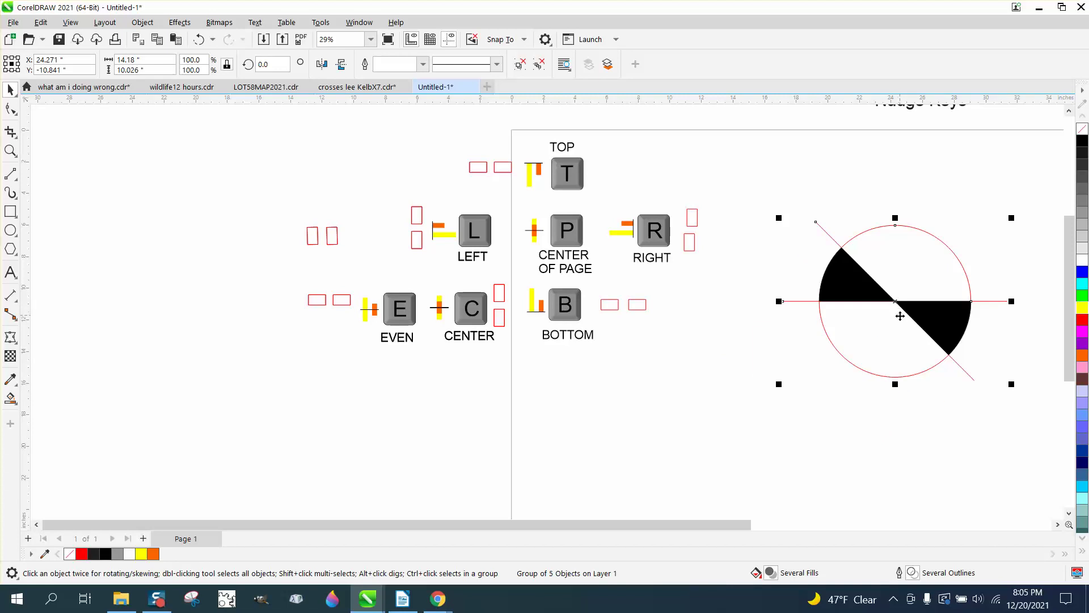
key("ctrl+z")
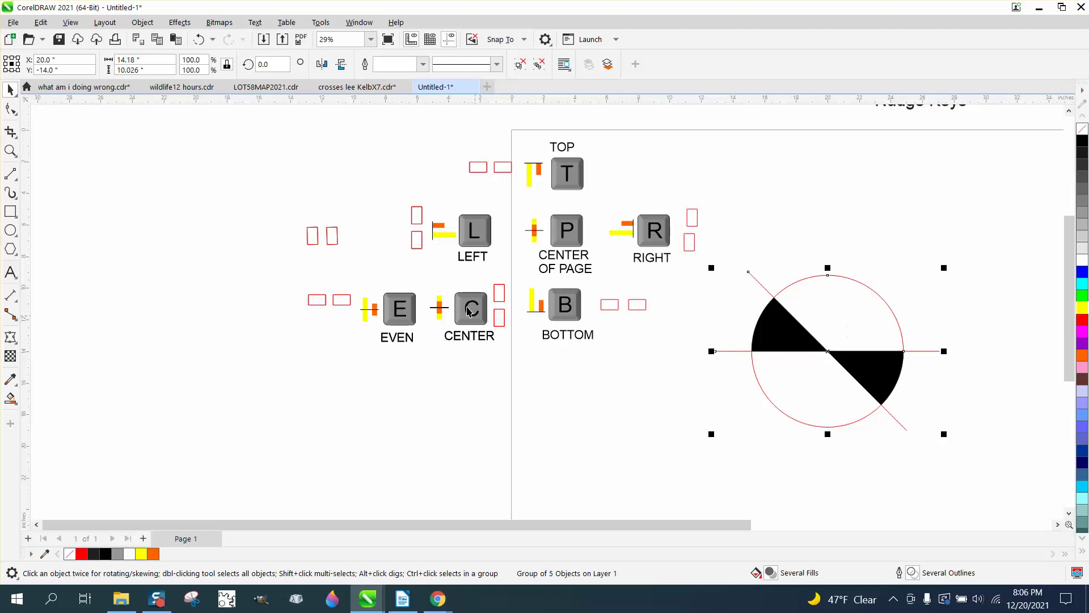
scroll(109, 225, "down", 1)
left_click(10, 150)
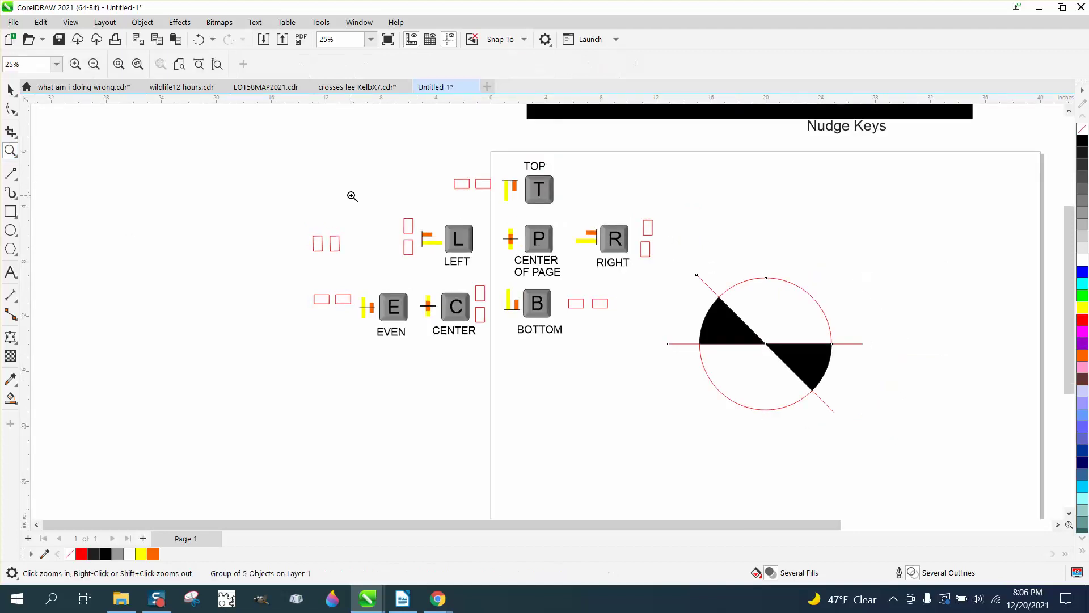
left_click_drag(291, 153, 748, 378)
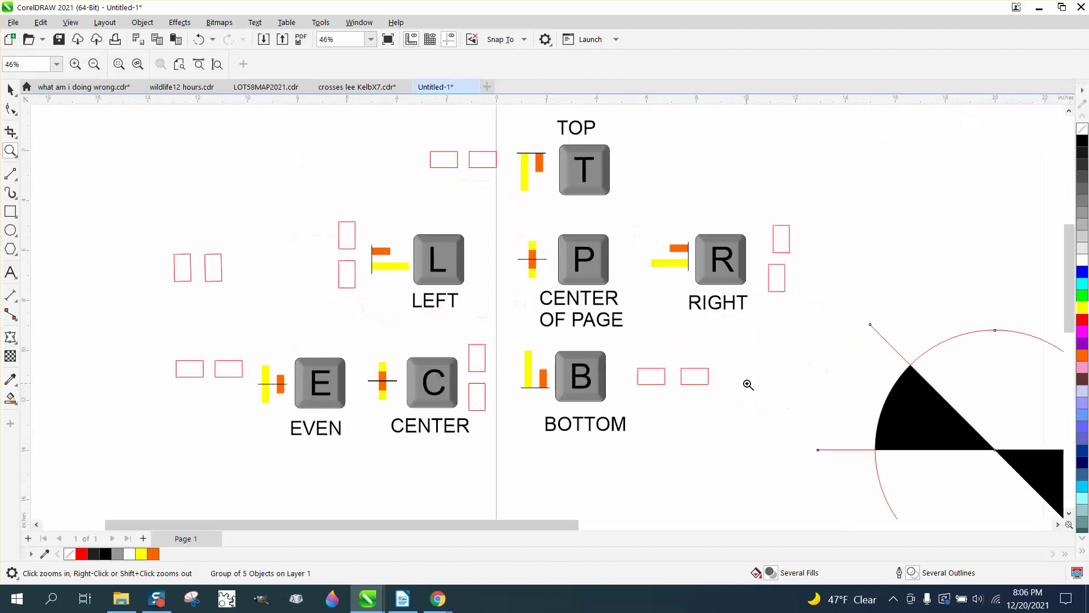